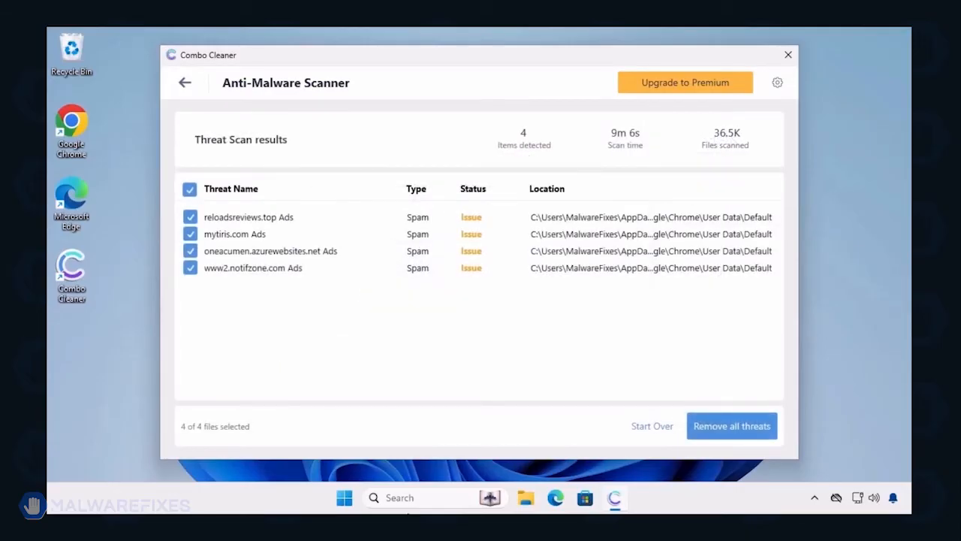
Remove all four detected threats from the Combo Cleaner scan results.
{"action": "left_click", "coordinate": [726, 430]}
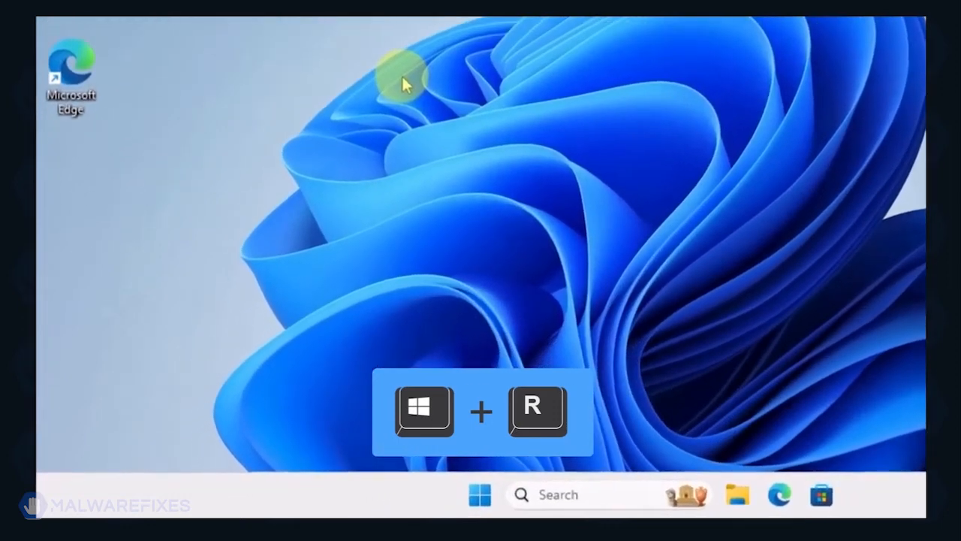
Open System Configuration by running msconfig.
{"action": "key", "text": "super+r"}
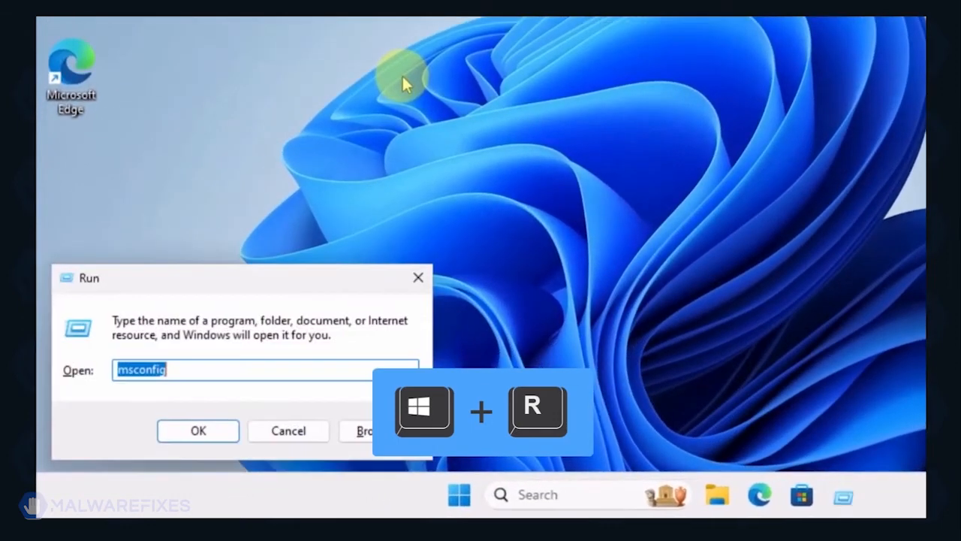
{"action": "left_click", "coordinate": [223, 373]}
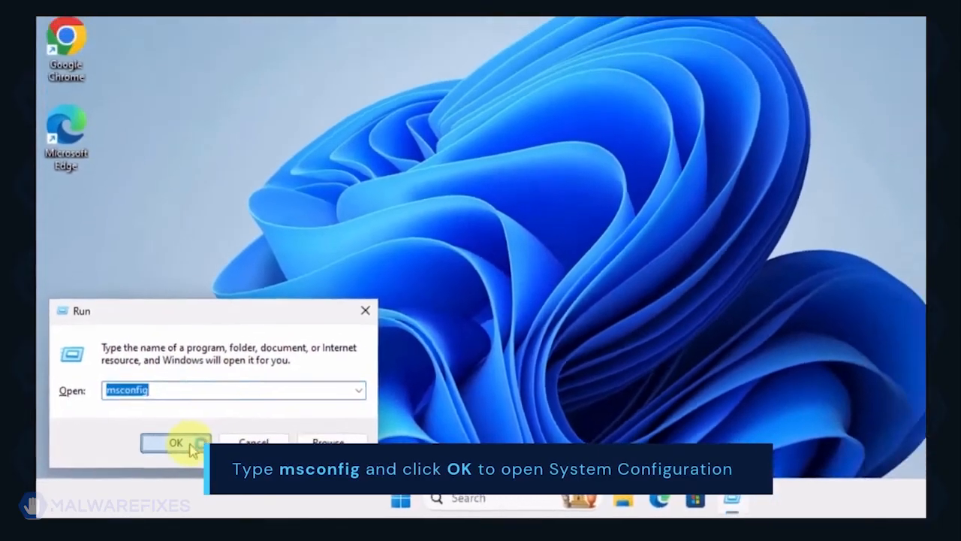
{"action": "left_click", "coordinate": [211, 432]}
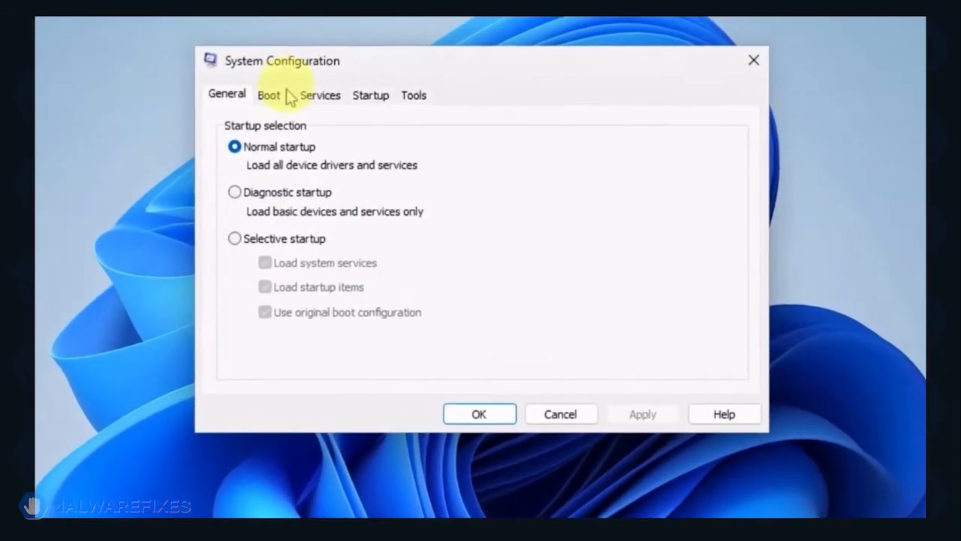
Enable Safe boot with the Network option in the boot settings, apply, and restart the computer.
{"action": "left_click", "coordinate": [269, 95]}
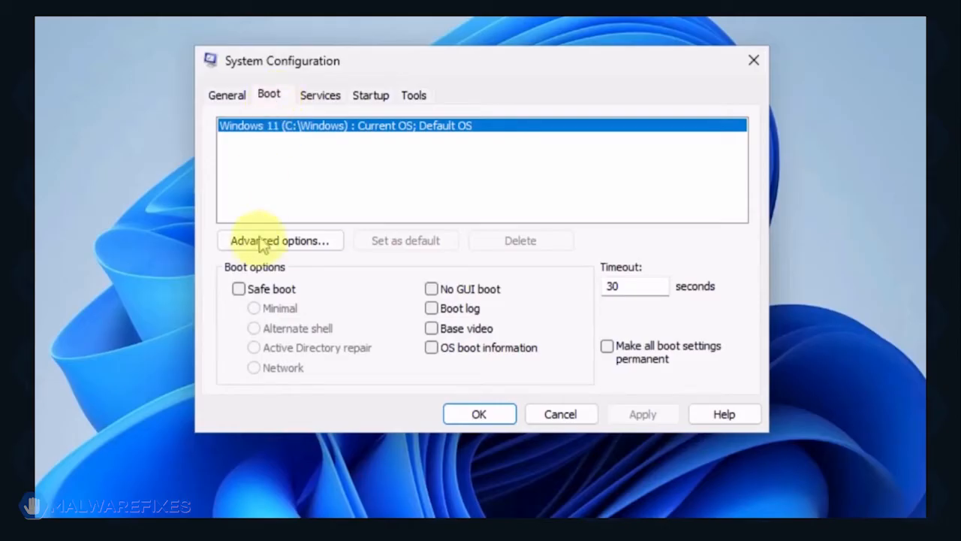
{"action": "left_click", "coordinate": [238, 289]}
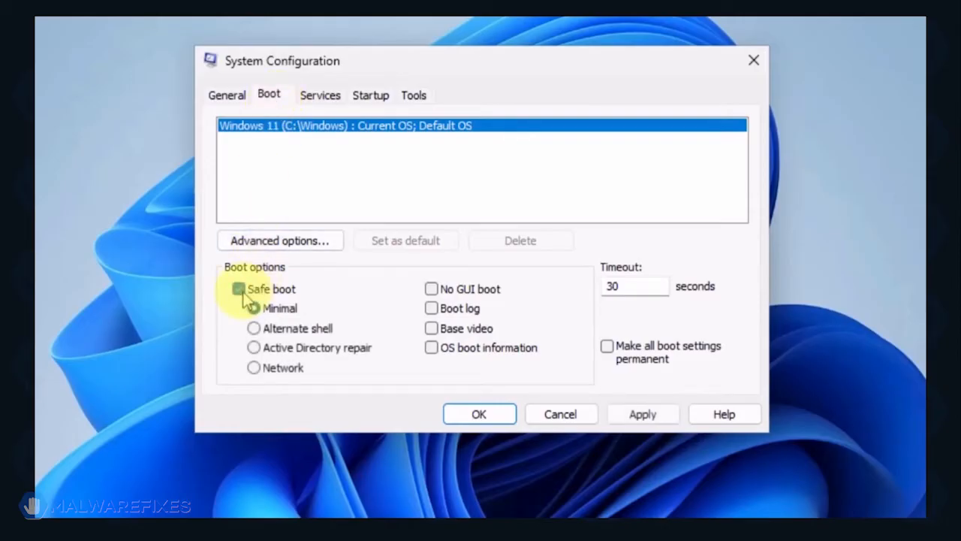
{"action": "left_click", "coordinate": [255, 367]}
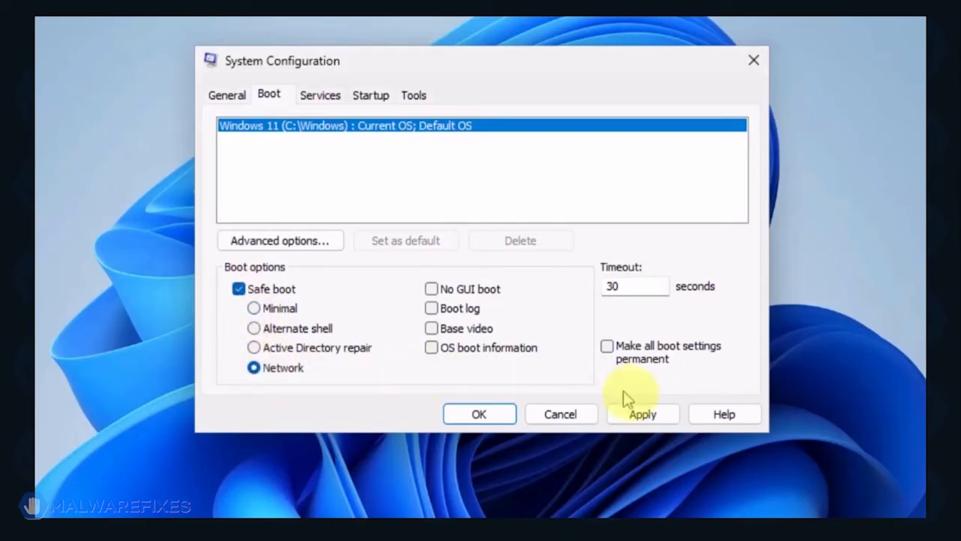
{"action": "left_click", "coordinate": [652, 419]}
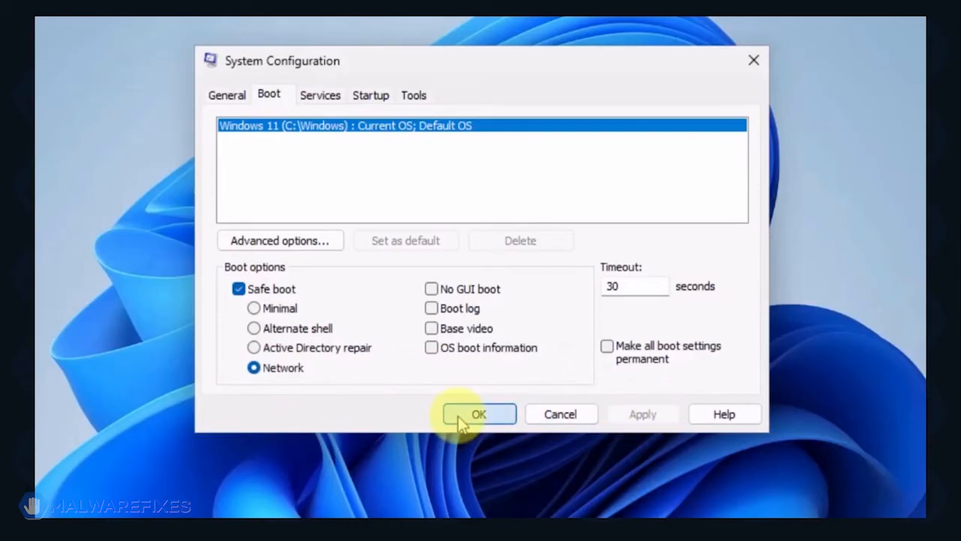
{"action": "left_click", "coordinate": [461, 418]}
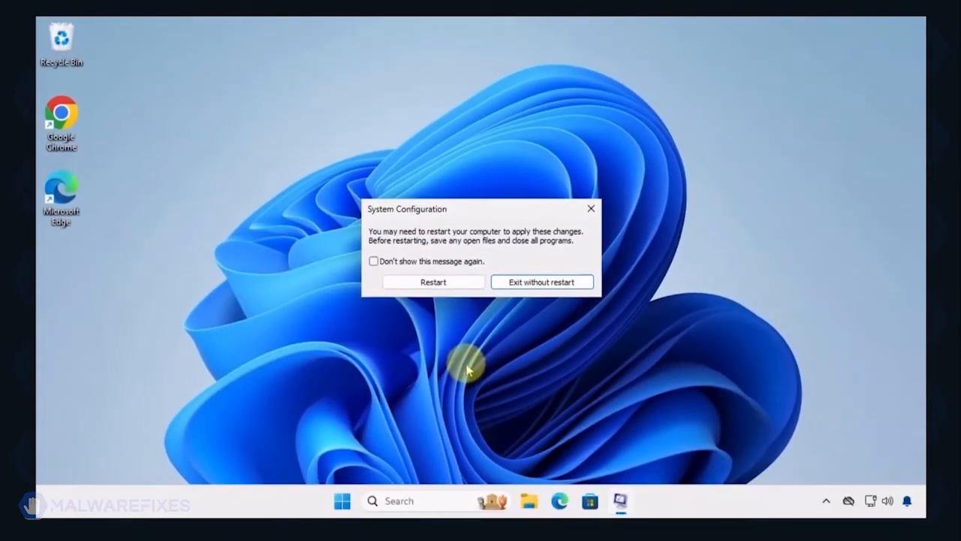
{"action": "left_click", "coordinate": [450, 289]}
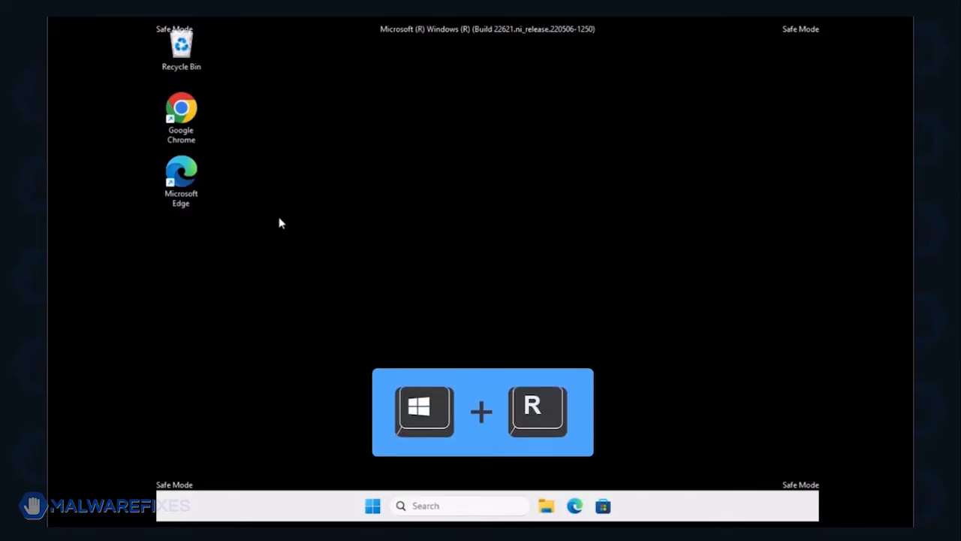
Open Programs and Features by running appwiz.cpl.
{"action": "key", "text": "super+r"}
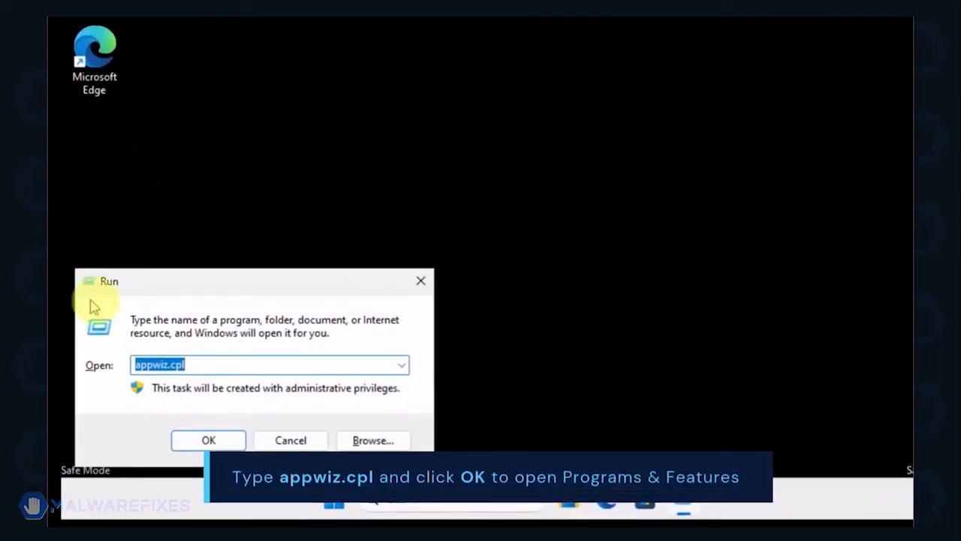
{"action": "left_click", "coordinate": [209, 366]}
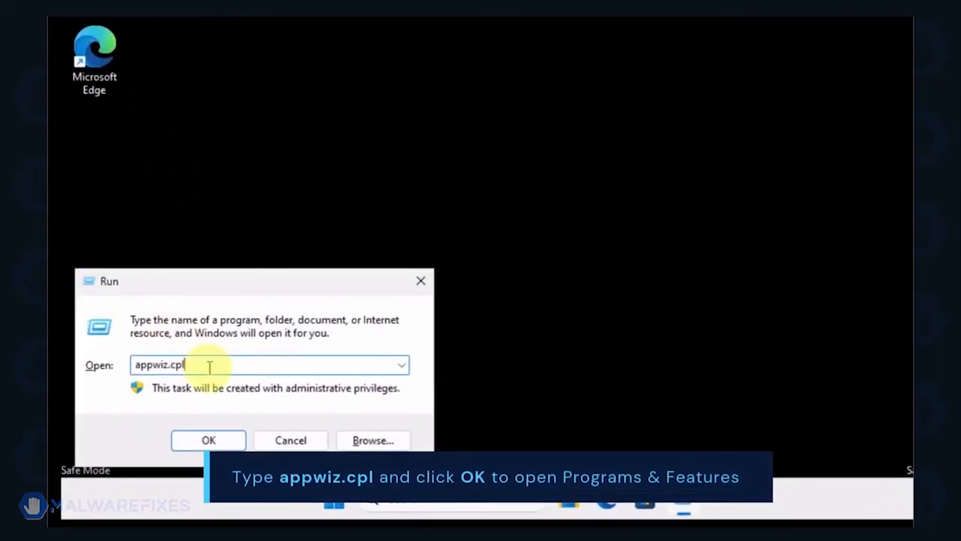
{"action": "left_click", "coordinate": [209, 440]}
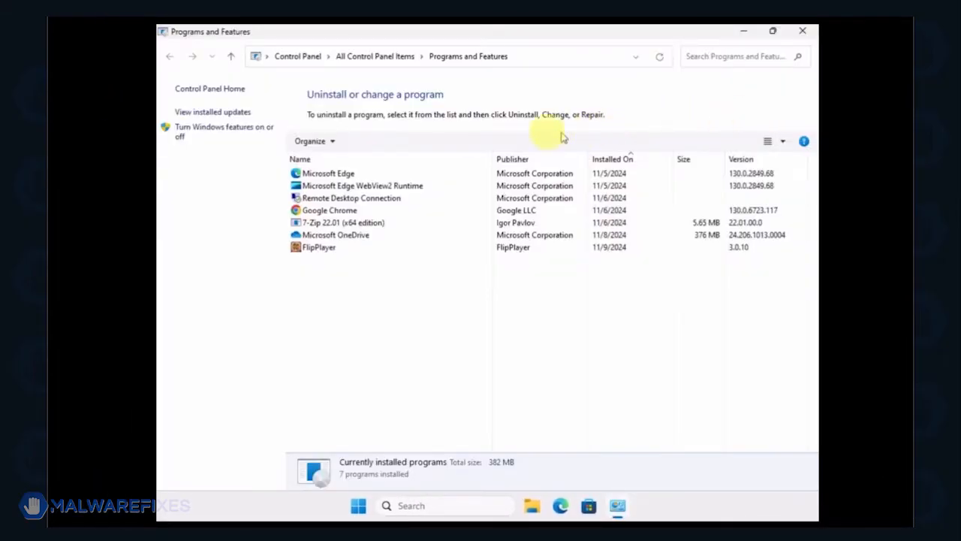
Sort programs by install date, uninstall FlipPlayer, and close Programs and Features.
{"action": "left_click", "coordinate": [612, 161]}
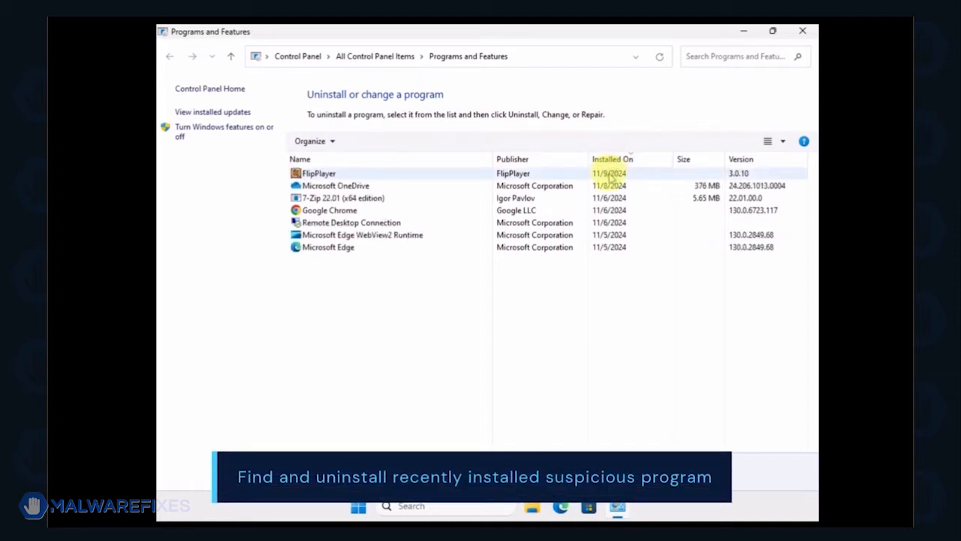
{"action": "left_click", "coordinate": [610, 174]}
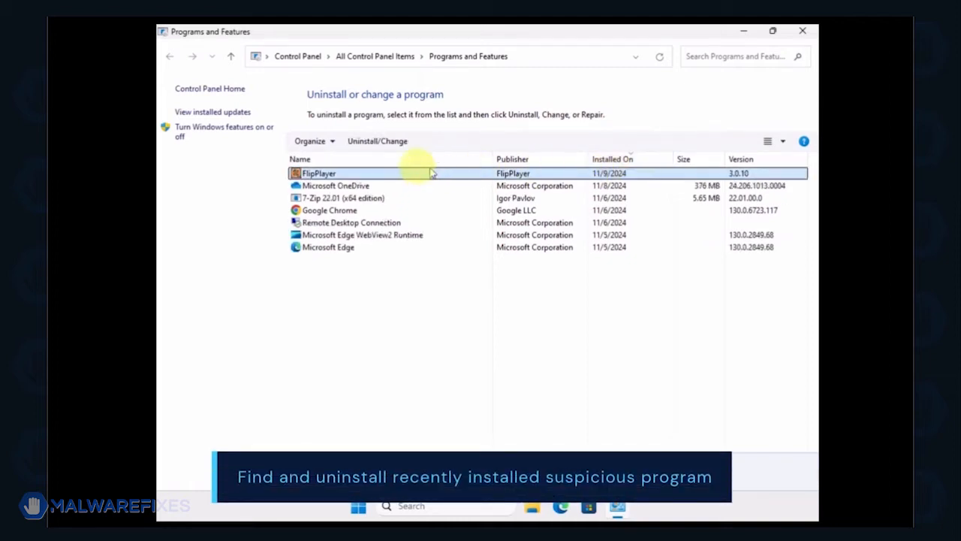
{"action": "left_click", "coordinate": [374, 143]}
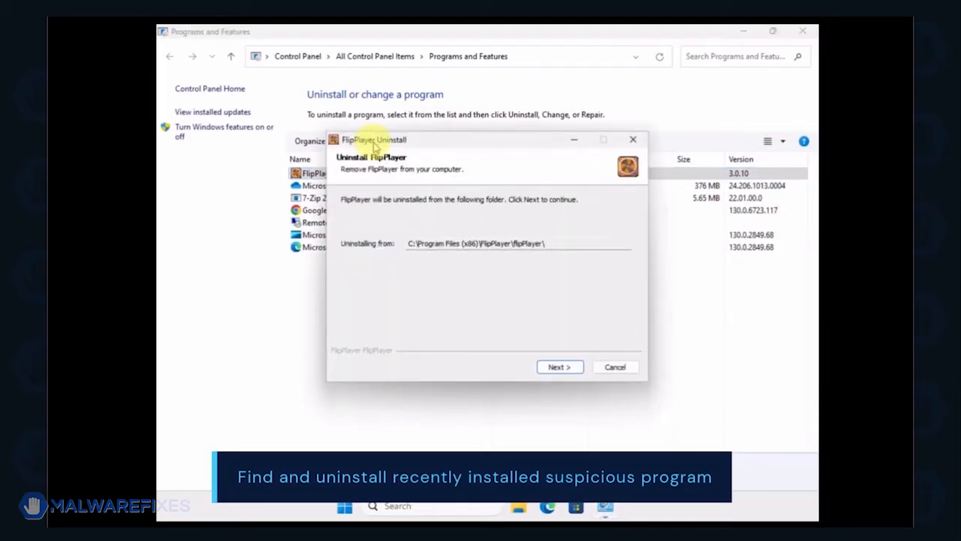
{"action": "left_click", "coordinate": [556, 367]}
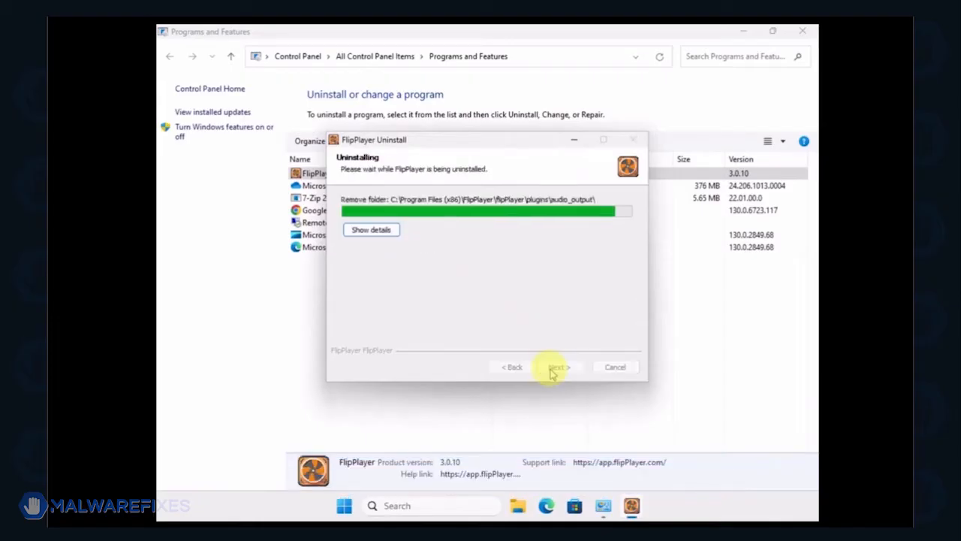
{"action": "left_click", "coordinate": [552, 372]}
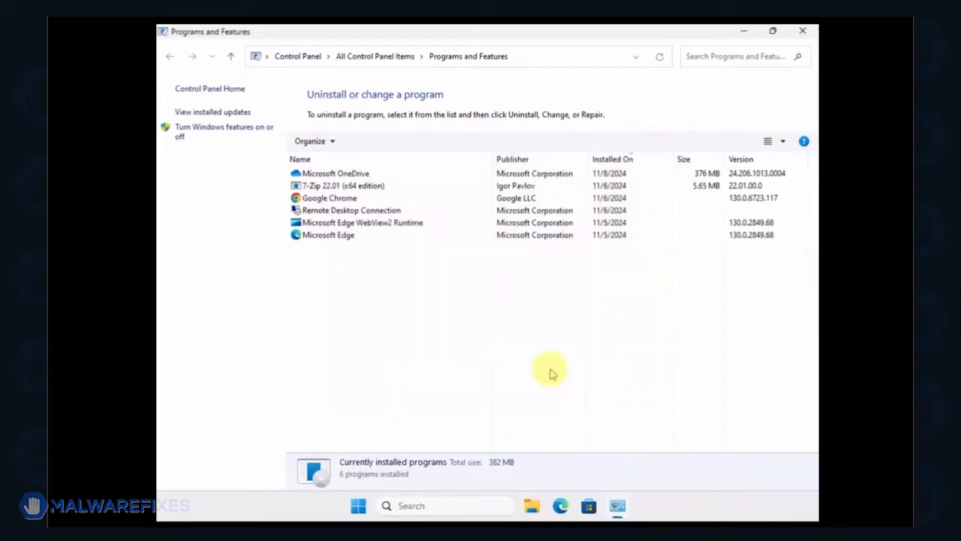
{"action": "left_click", "coordinate": [803, 32]}
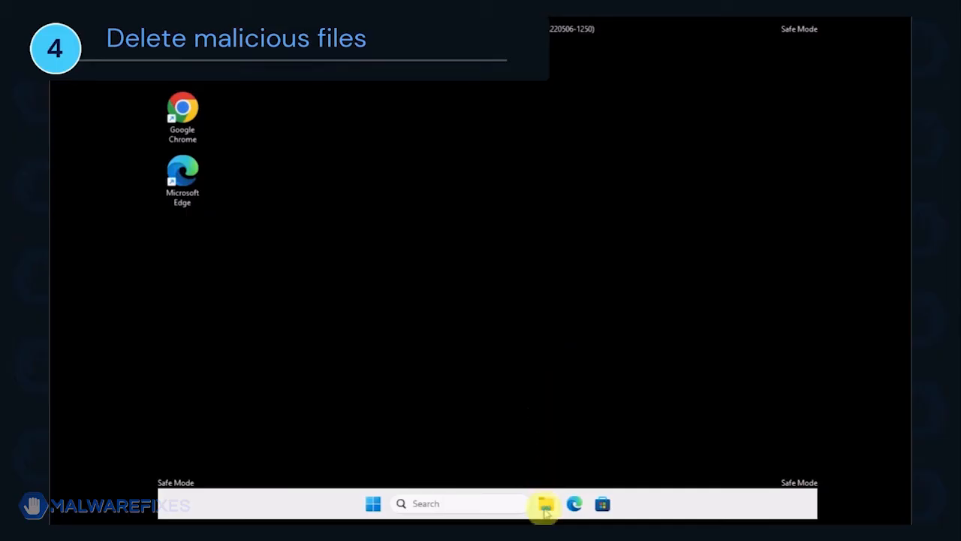
Open File Explorer and turn on showing hidden items.
{"action": "left_click", "coordinate": [545, 507]}
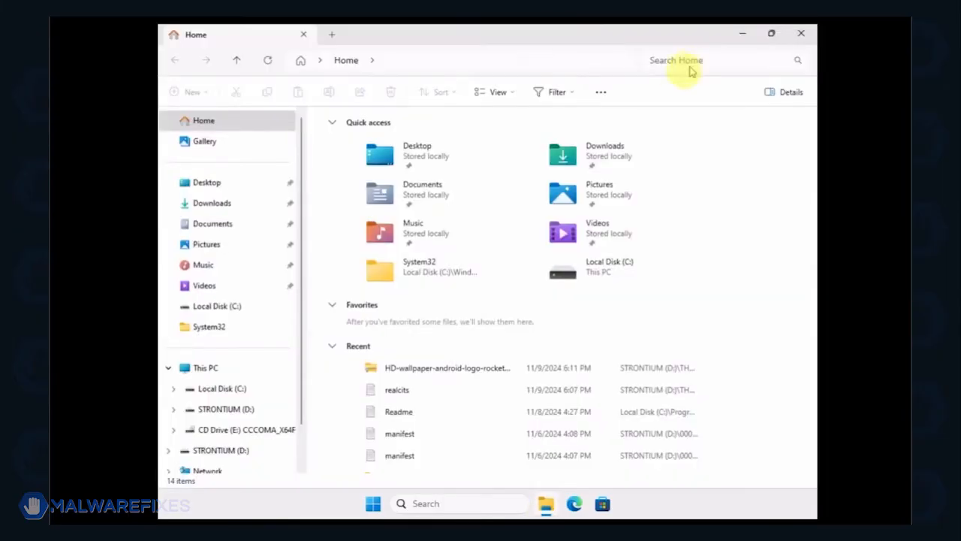
{"action": "left_click", "coordinate": [506, 85]}
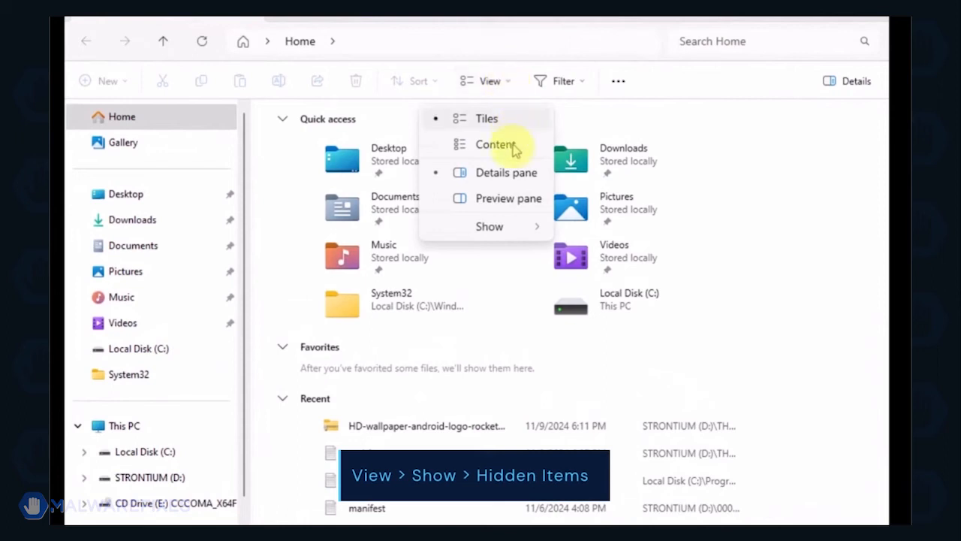
{"action": "mouse_move", "coordinate": [513, 229]}
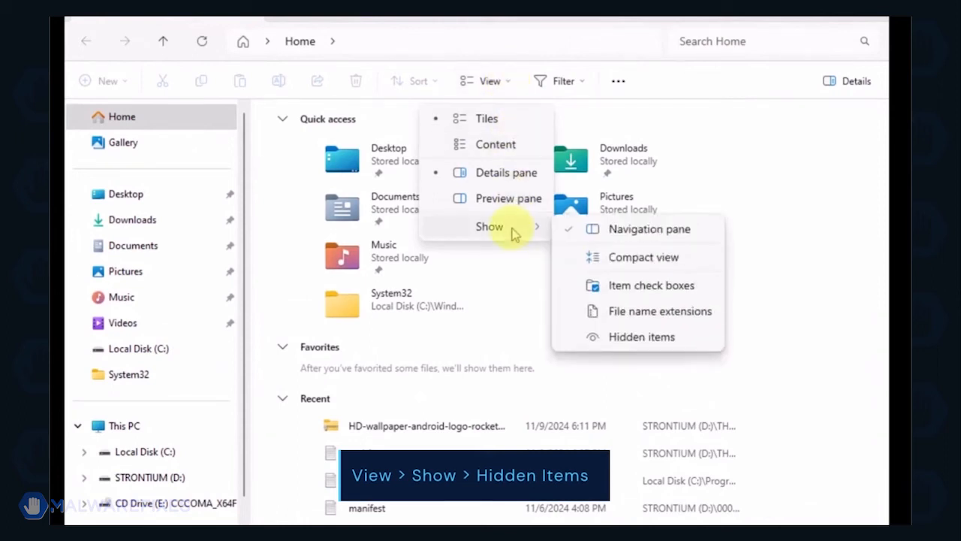
{"action": "left_click", "coordinate": [658, 342]}
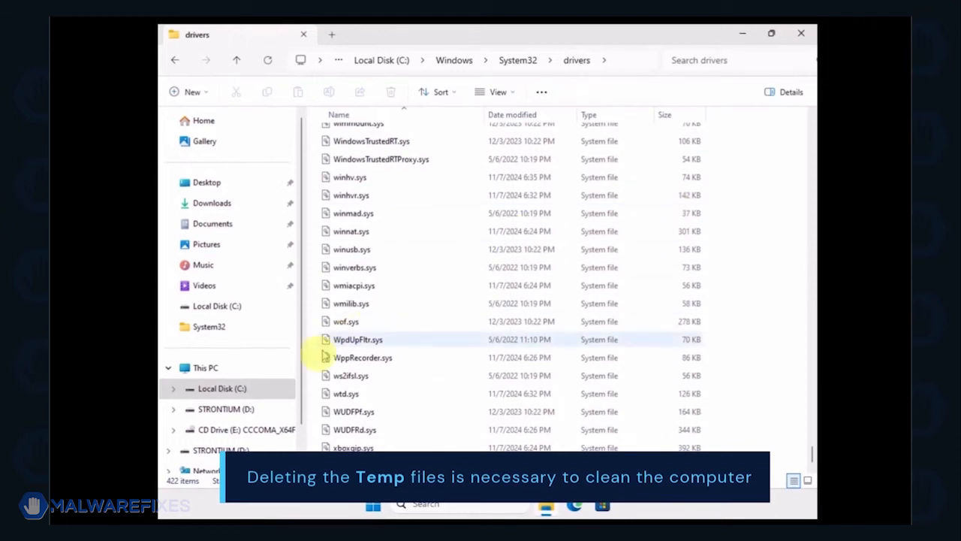
Navigate to the Temp folder inside the user profile's AppData\Local on Local Disk (C:).
{"action": "left_click", "coordinate": [247, 391]}
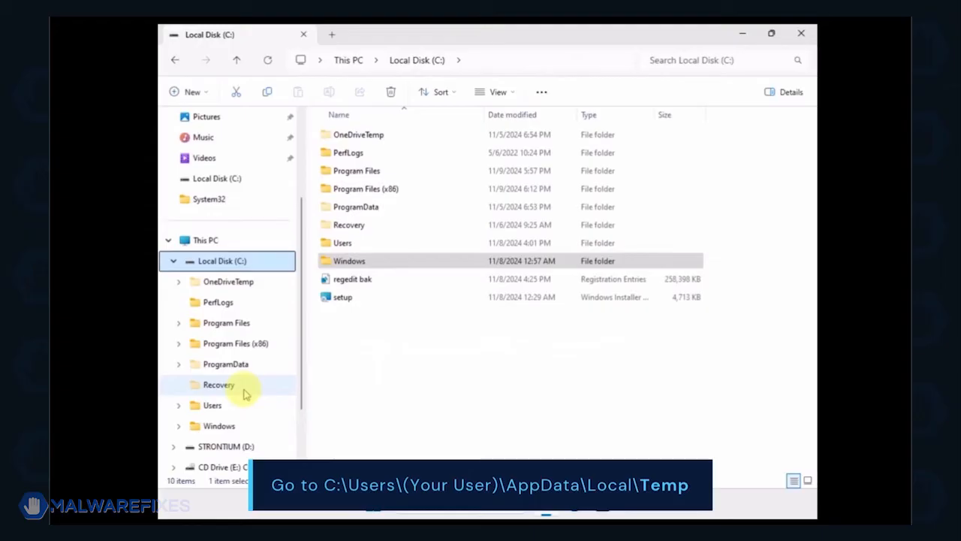
{"action": "double_click", "coordinate": [337, 244]}
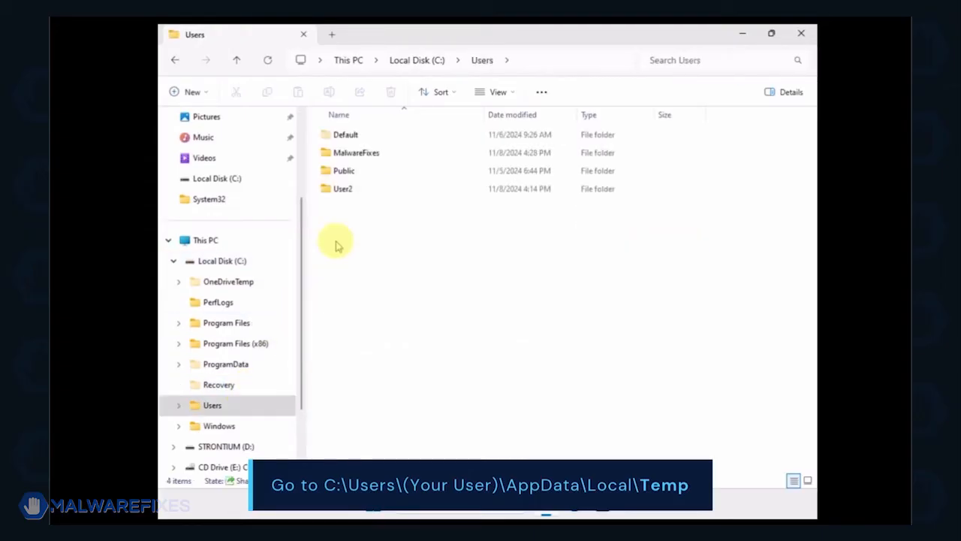
{"action": "double_click", "coordinate": [348, 153]}
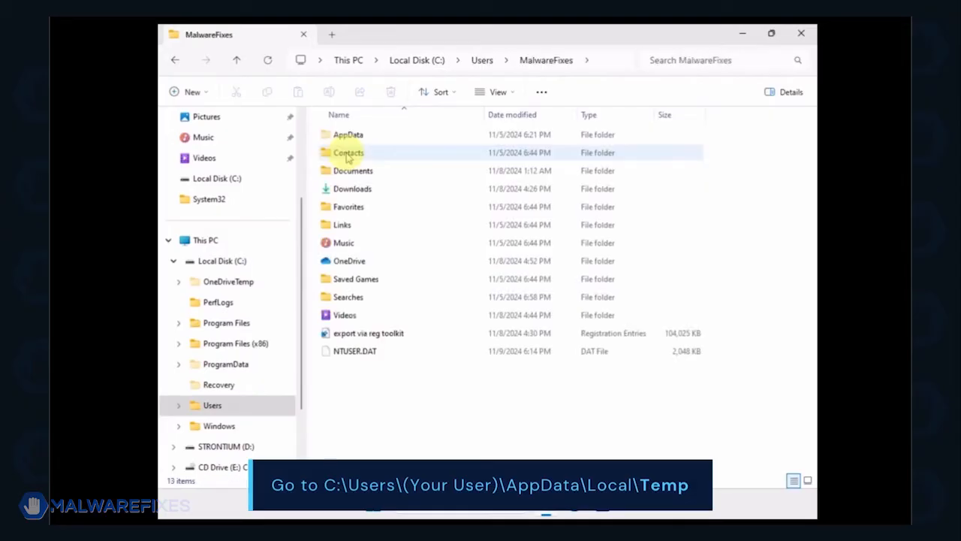
{"action": "double_click", "coordinate": [344, 136]}
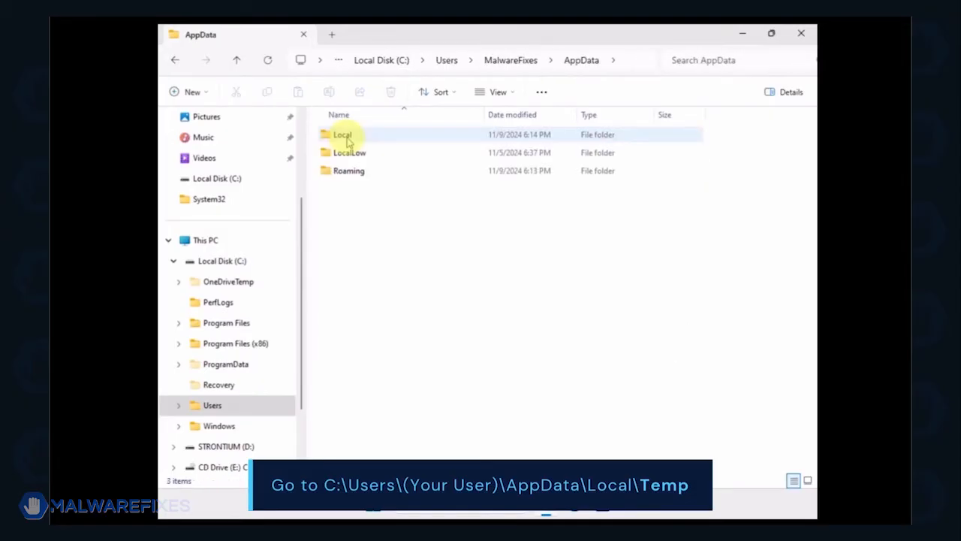
{"action": "double_click", "coordinate": [344, 136]}
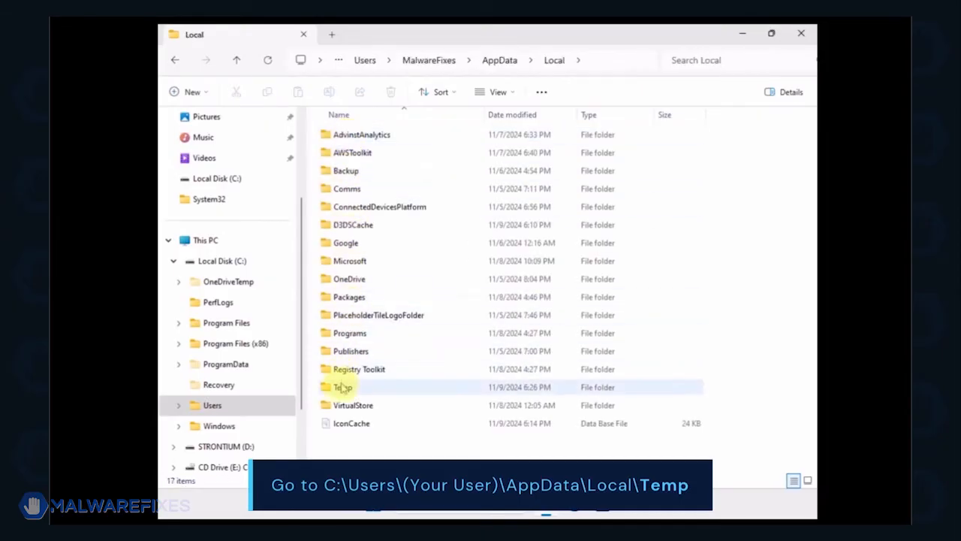
{"action": "double_click", "coordinate": [340, 388]}
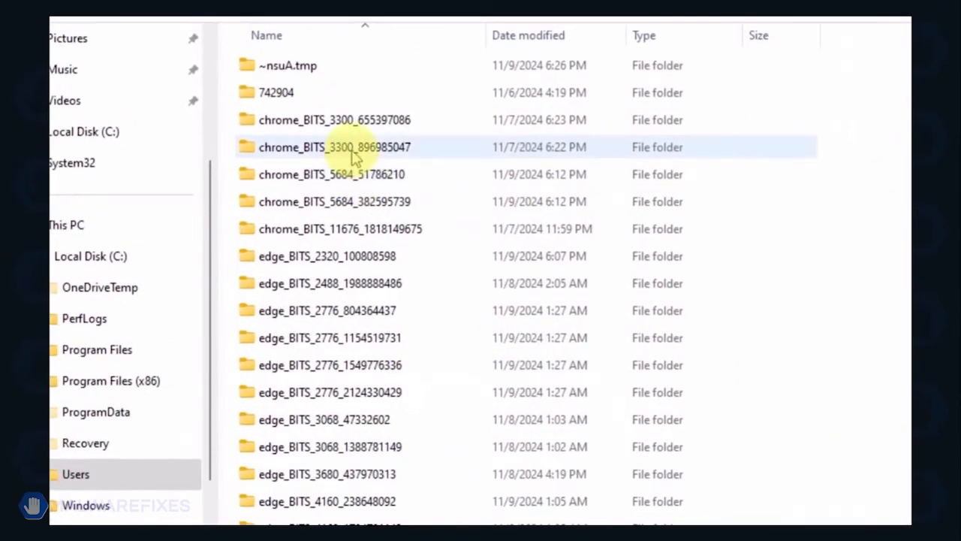
Select and delete all contents of the Temp folder.
{"action": "key", "text": "ctrl+a"}
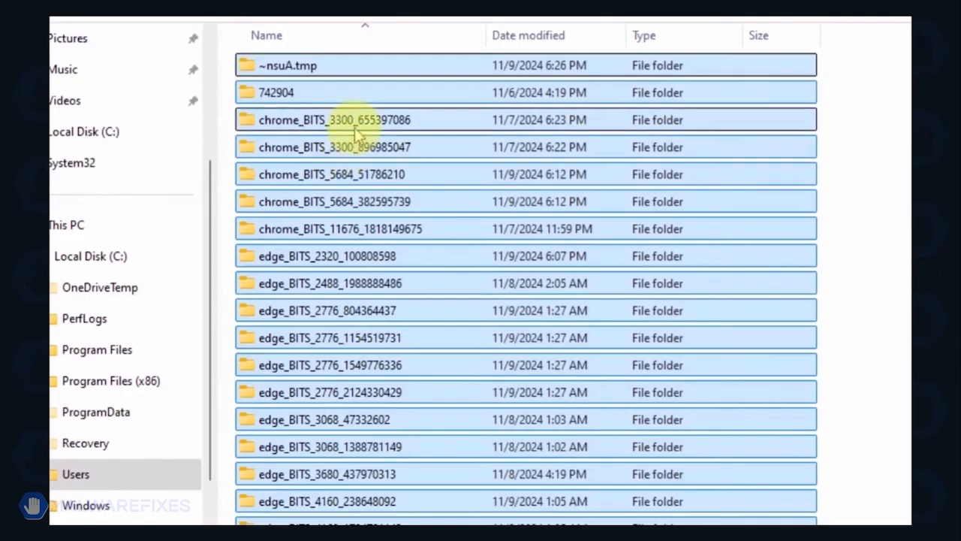
{"action": "right_click", "coordinate": [359, 129]}
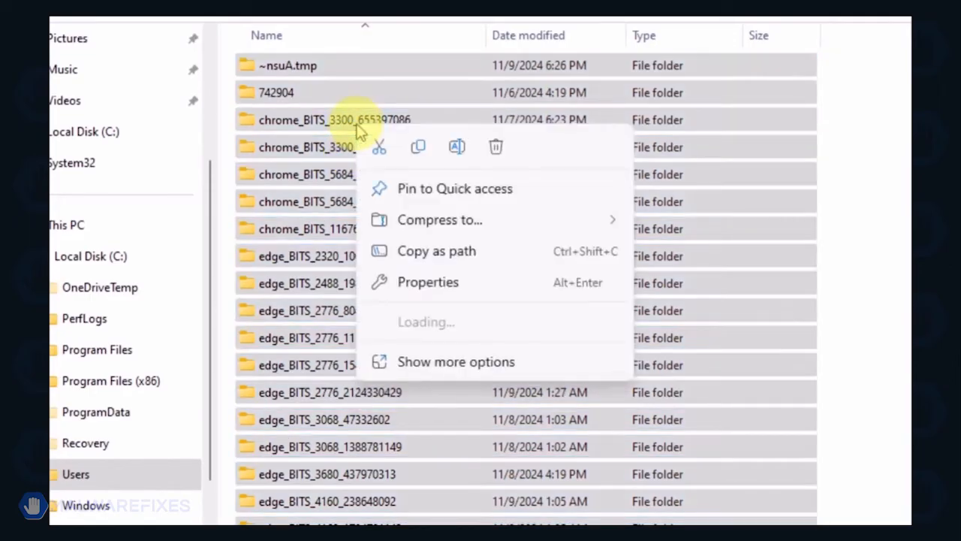
{"action": "left_click", "coordinate": [497, 148]}
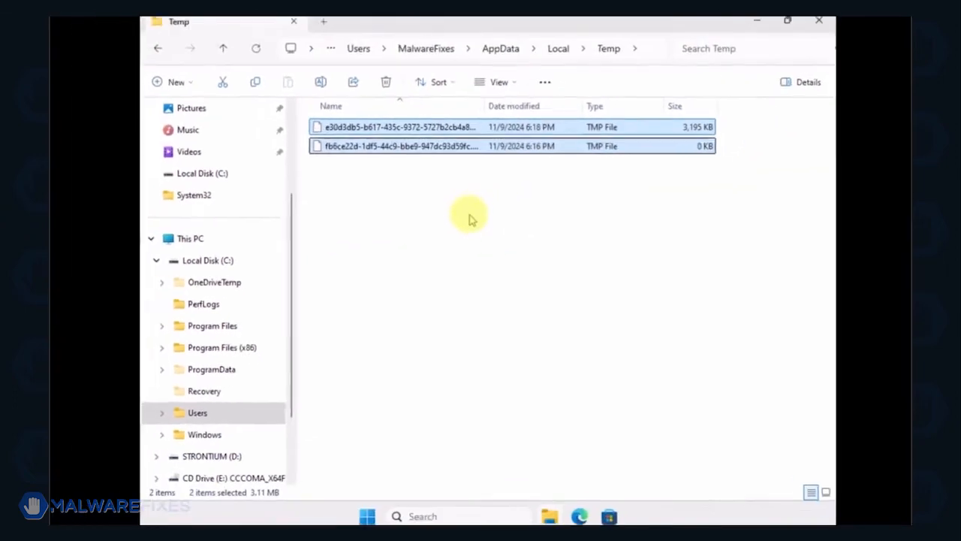
{"action": "left_click", "coordinate": [470, 221]}
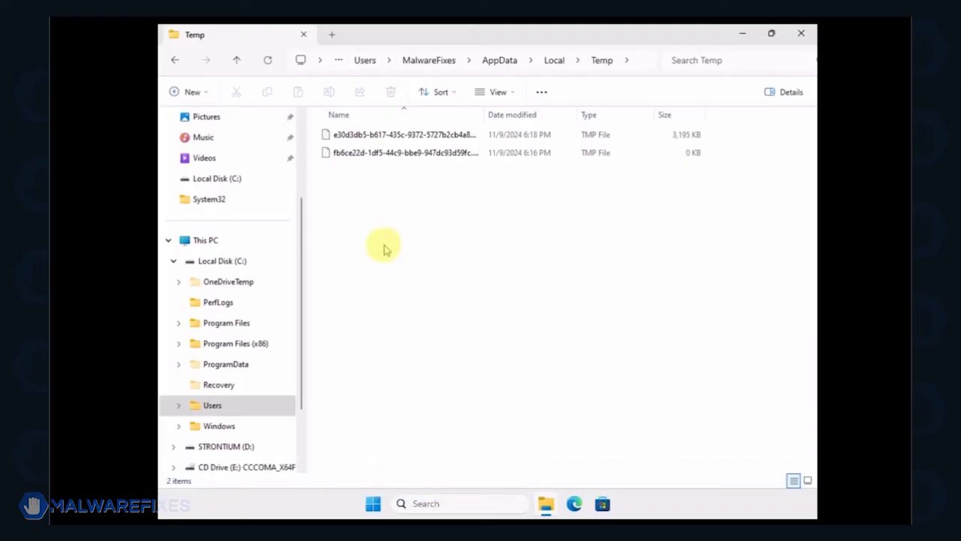
Open the Windows Defender folder under ProgramData\Microsoft on Local Disk (C:) and delete its Quarantine folder.
{"action": "left_click", "coordinate": [239, 266]}
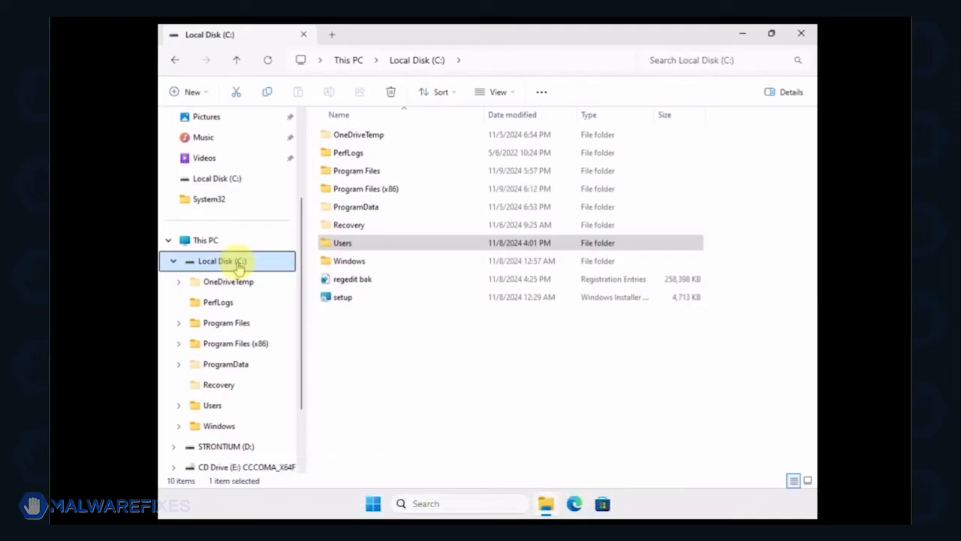
{"action": "double_click", "coordinate": [365, 210]}
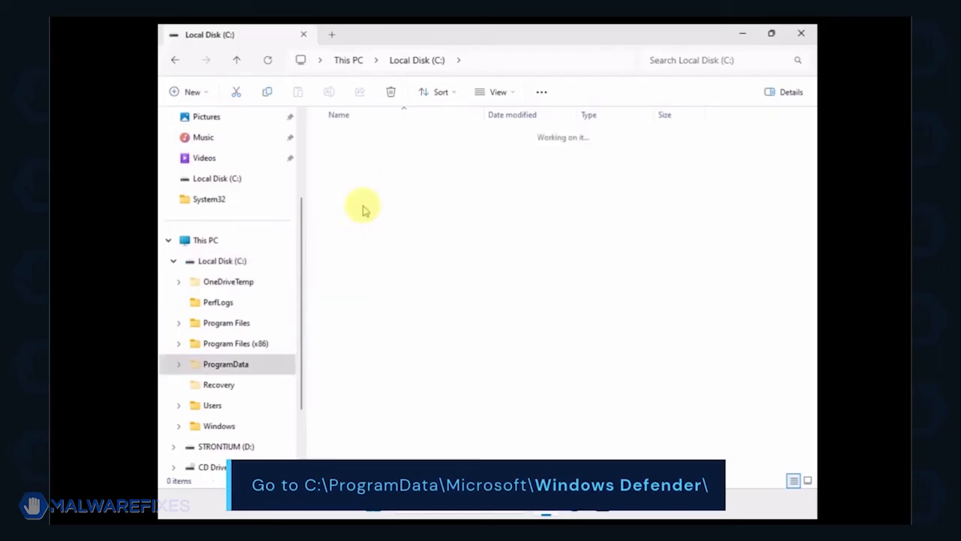
{"action": "double_click", "coordinate": [350, 138]}
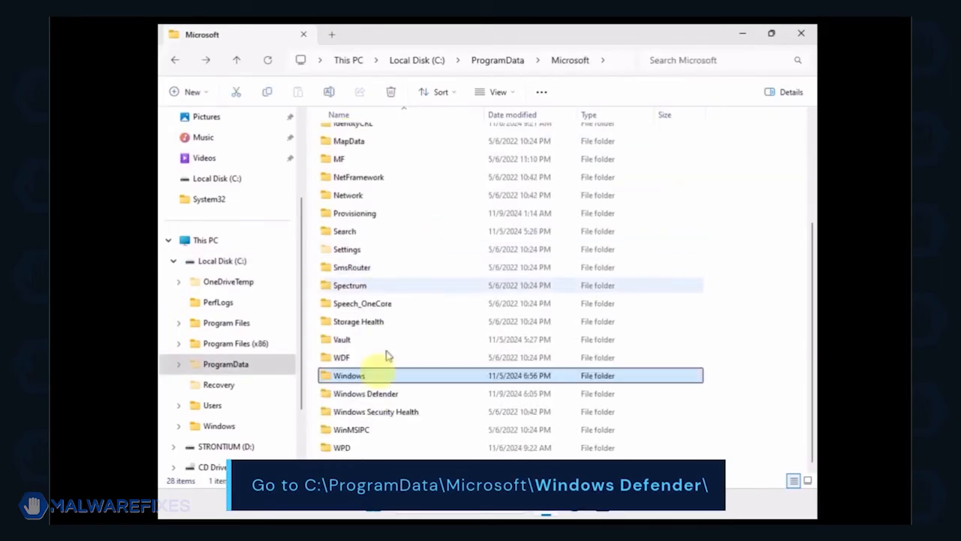
{"action": "double_click", "coordinate": [373, 397]}
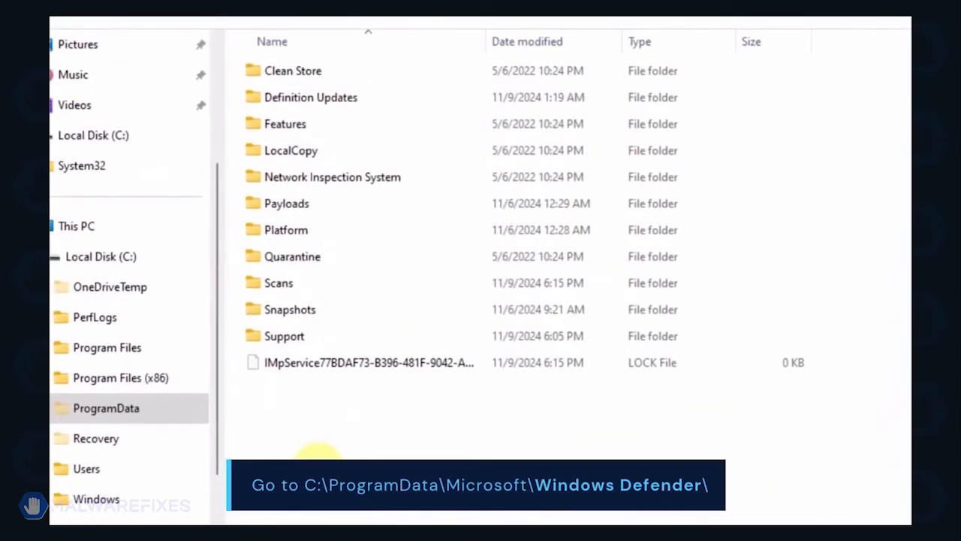
{"action": "left_click", "coordinate": [302, 263]}
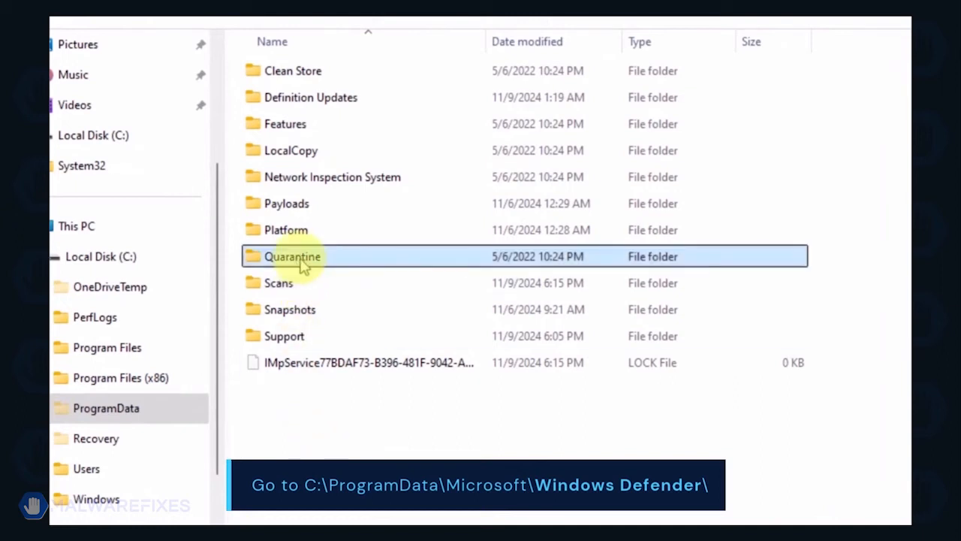
{"action": "right_click", "coordinate": [357, 266]}
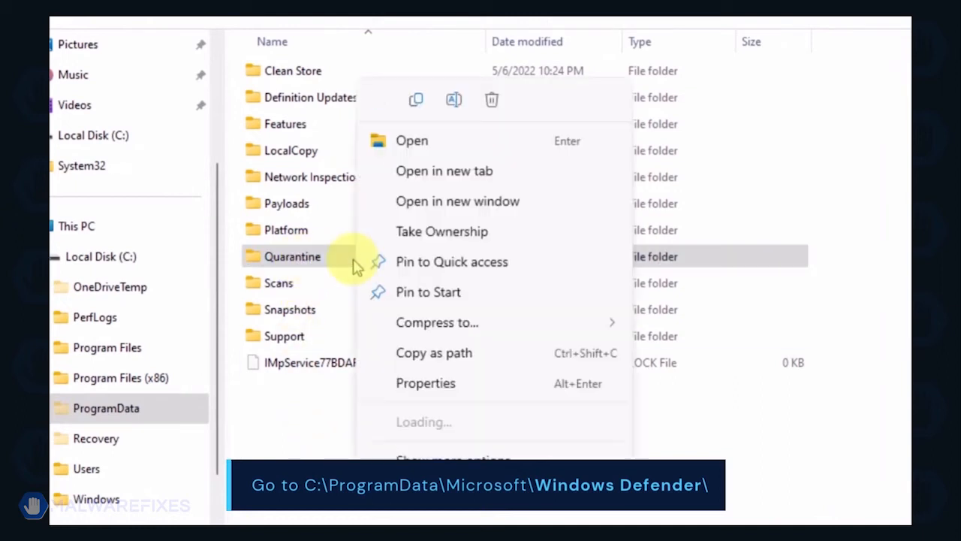
{"action": "left_click", "coordinate": [490, 101]}
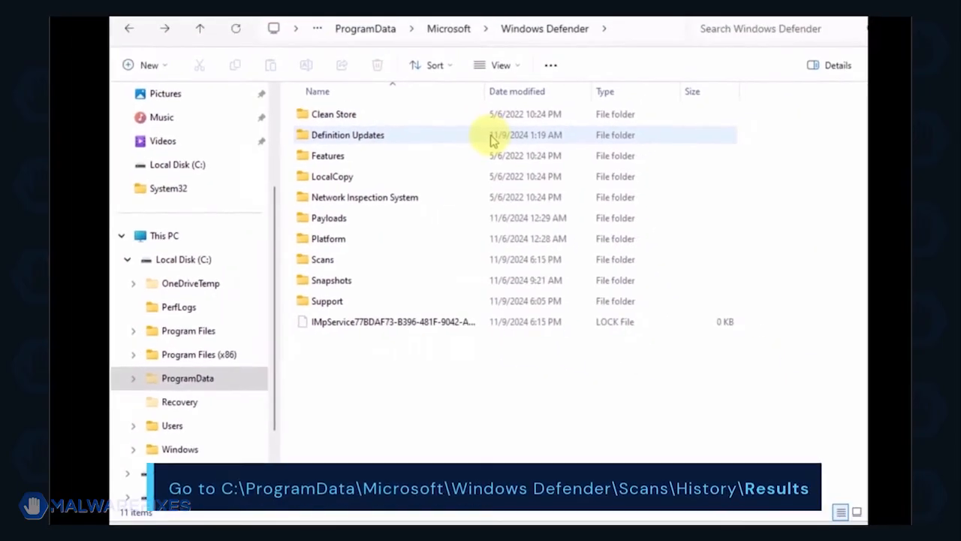
Open Scans\History\Results inside Windows Defender and delete all of its contents.
{"action": "double_click", "coordinate": [365, 263]}
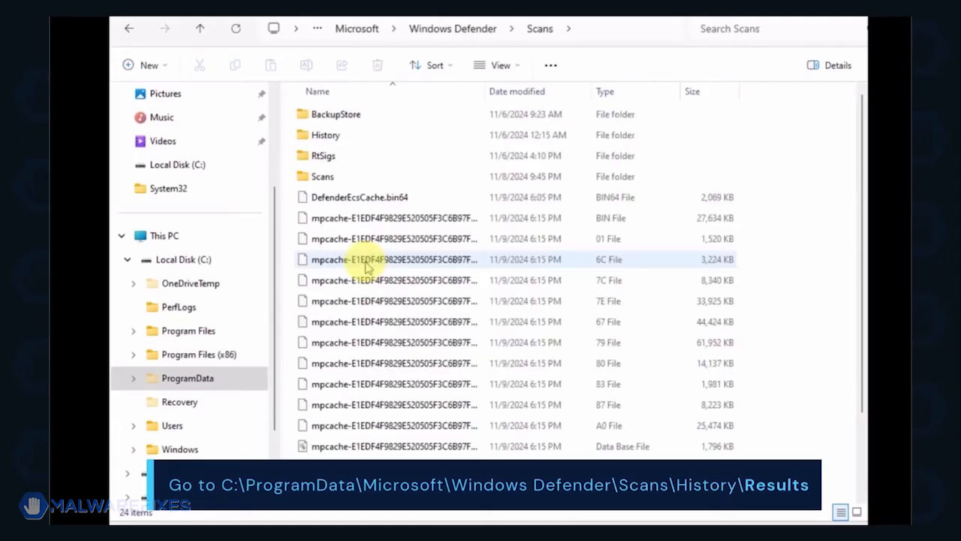
{"action": "double_click", "coordinate": [328, 139]}
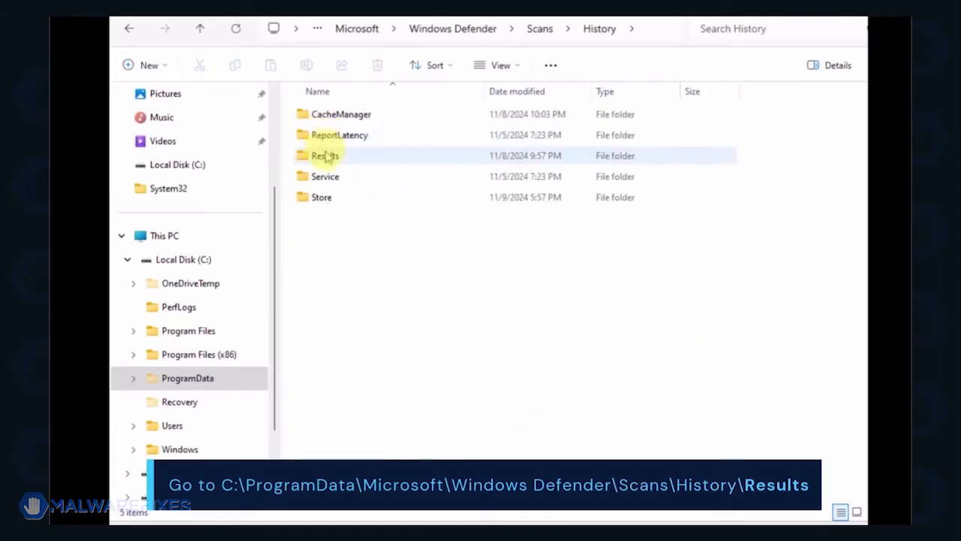
{"action": "double_click", "coordinate": [327, 156]}
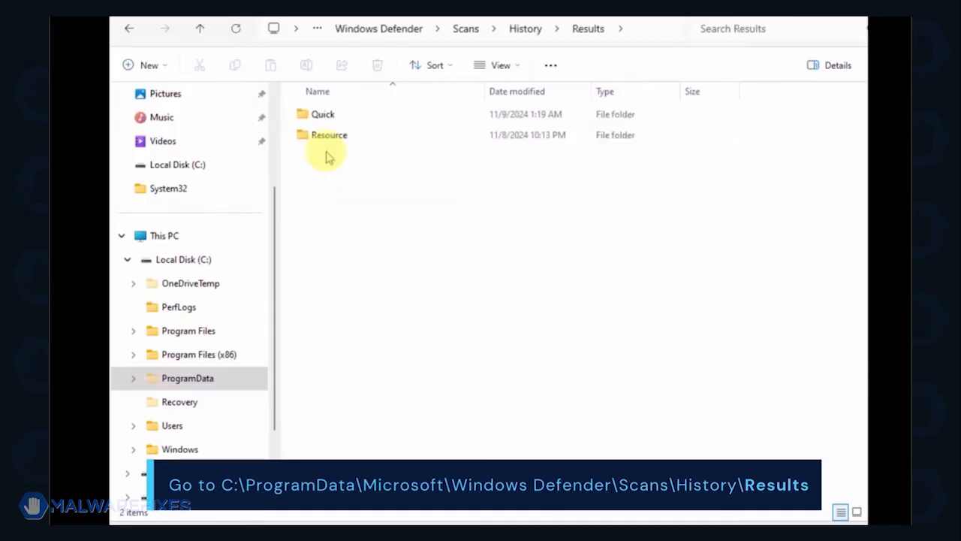
{"action": "key", "text": "ctrl+a"}
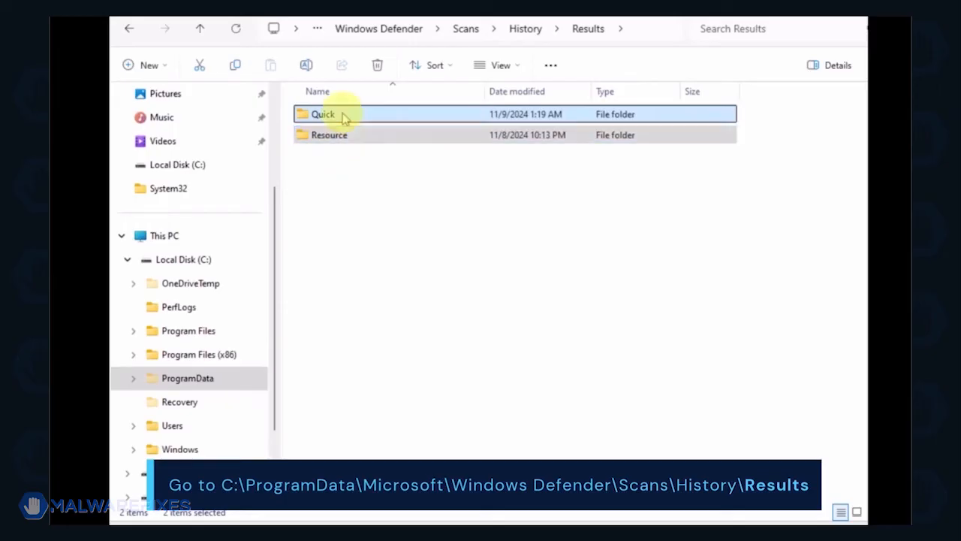
{"action": "right_click", "coordinate": [344, 118]}
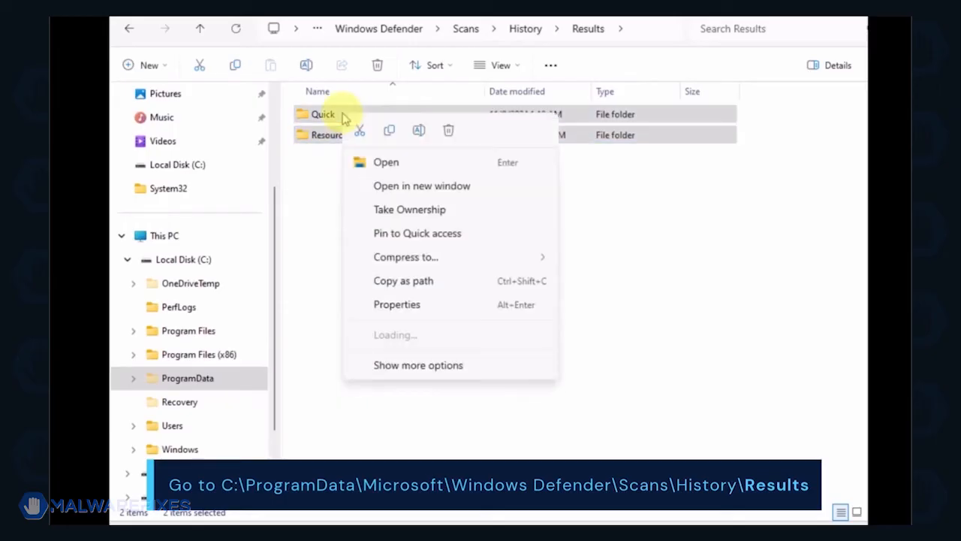
{"action": "left_click", "coordinate": [444, 132]}
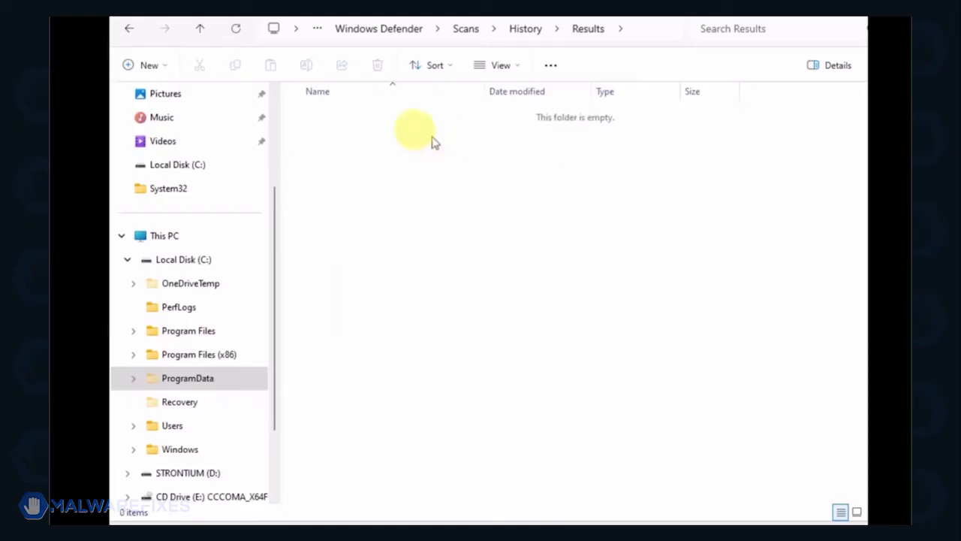
Delete all contents of the Scans\History\Service folder and close File Explorer.
{"action": "left_click", "coordinate": [126, 29]}
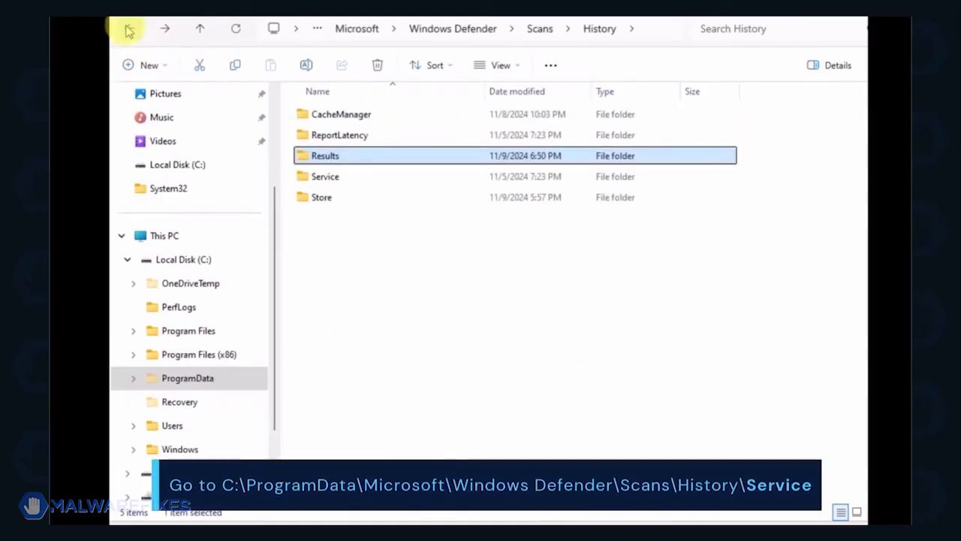
{"action": "double_click", "coordinate": [327, 177]}
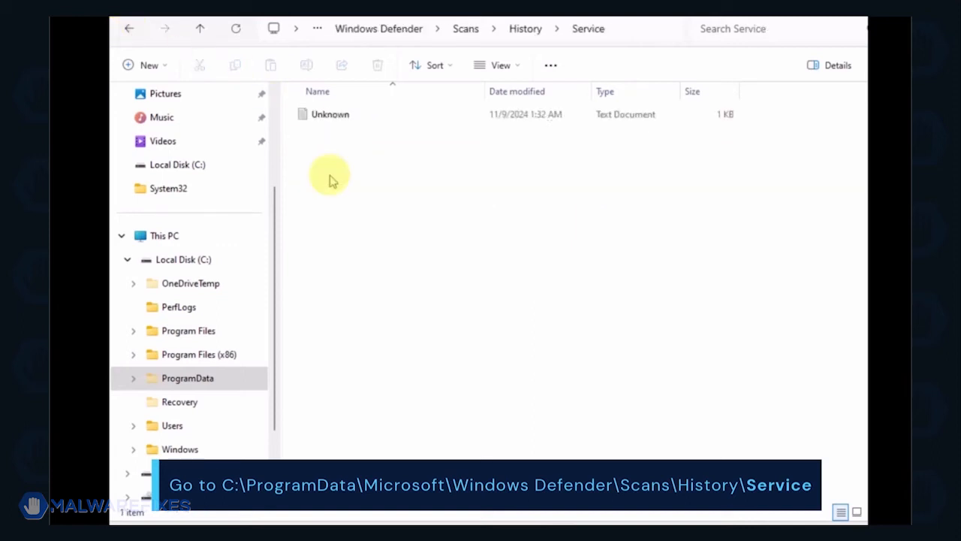
{"action": "key", "text": "ctrl+a"}
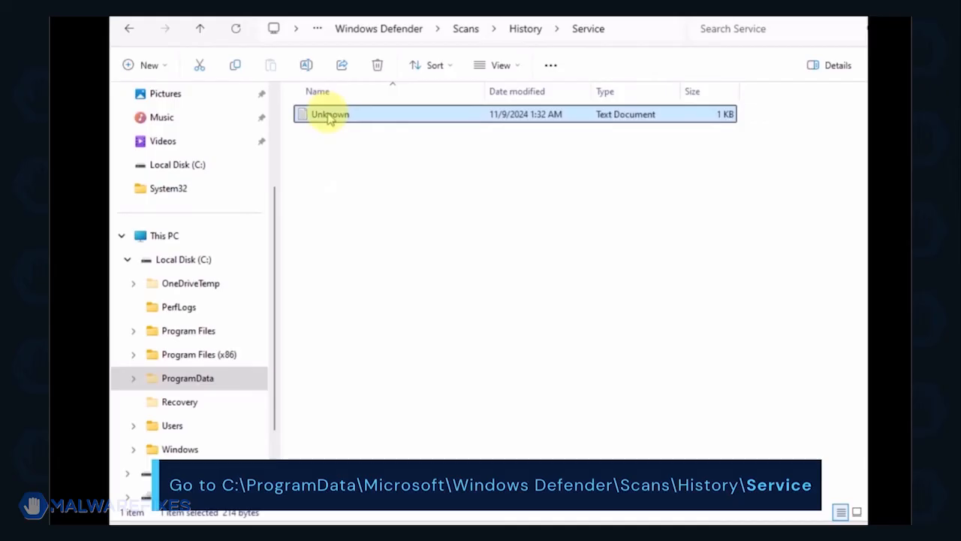
{"action": "right_click", "coordinate": [329, 119]}
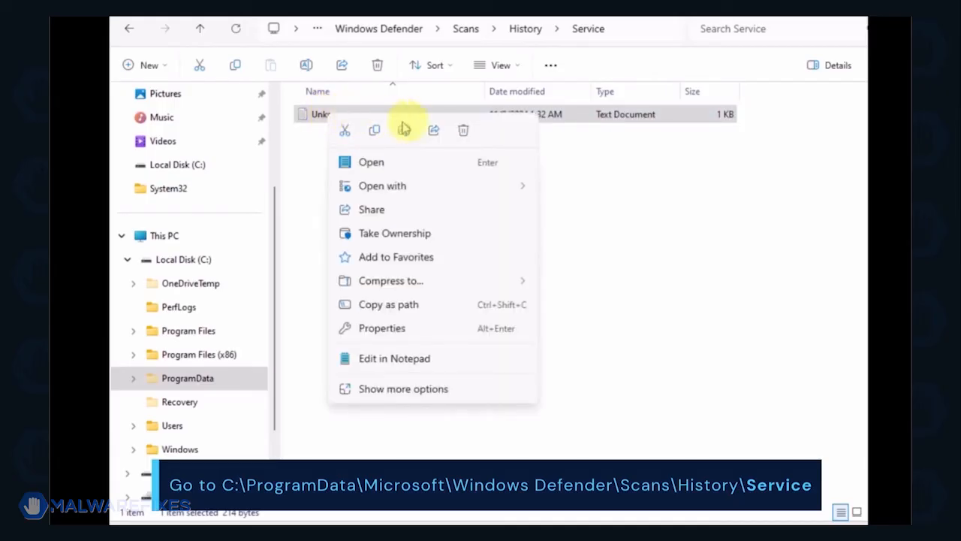
{"action": "left_click", "coordinate": [464, 135]}
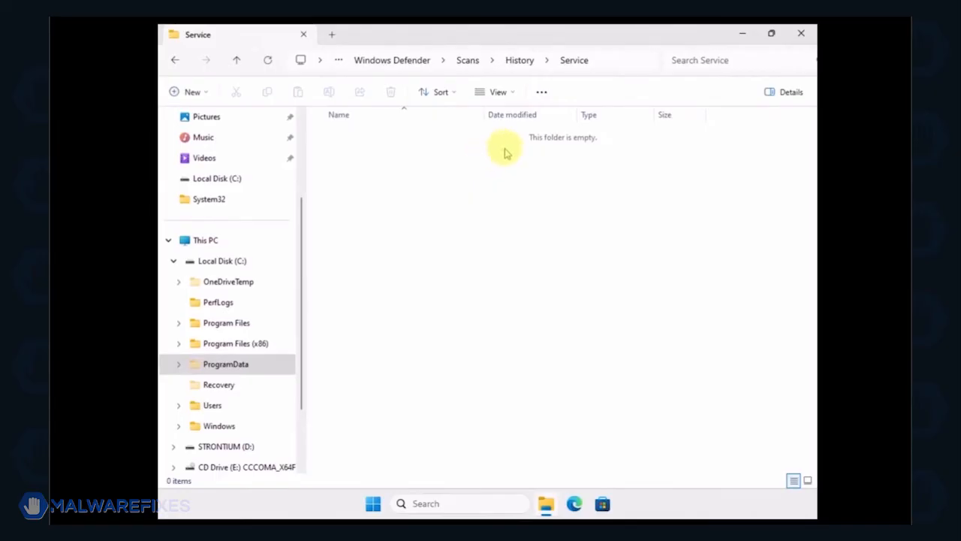
{"action": "left_click", "coordinate": [803, 35]}
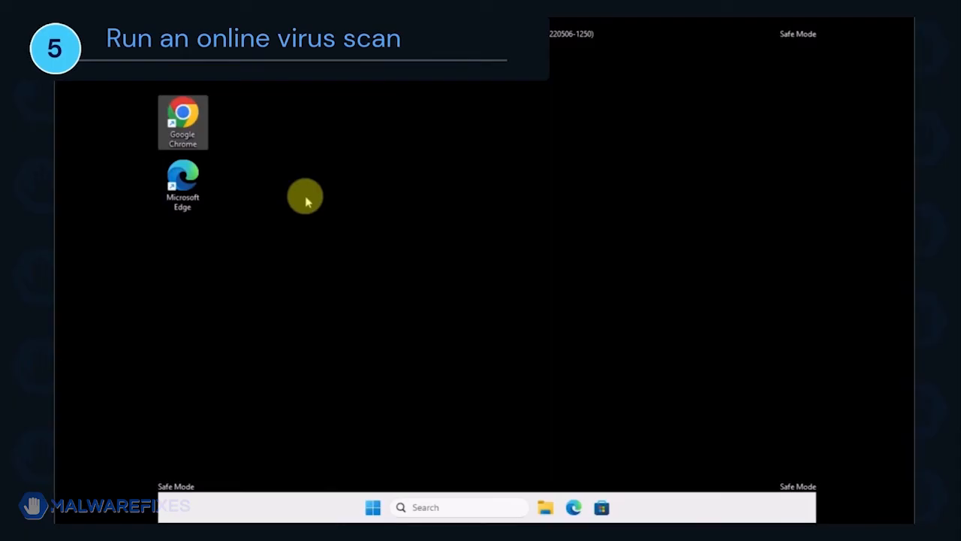
Open Google Chrome and search for "eSET's Free Online Scanner".
{"action": "double_click", "coordinate": [199, 125]}
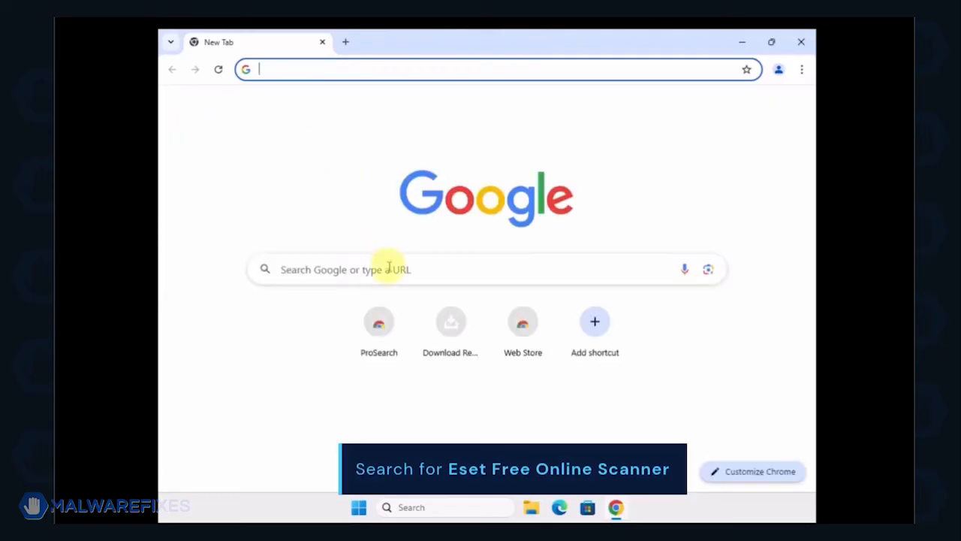
{"action": "left_click", "coordinate": [389, 267]}
{"action": "type", "text": "eSET's Free Online Scanner"}
{"action": "key", "text": "Return"}
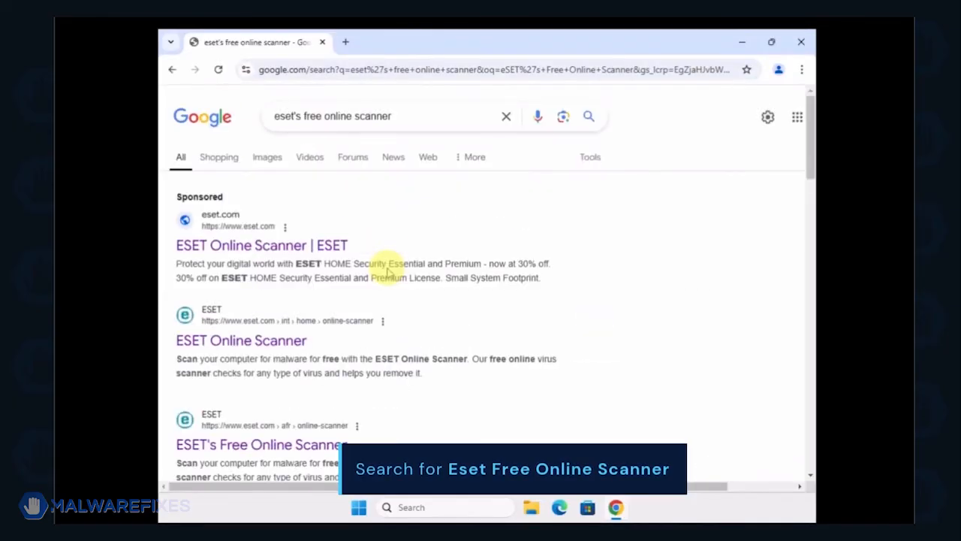
Download the ESET one-time scan tool and run esetonlinescanner from Downloads as administrator.
{"action": "scroll", "coordinate": [386, 271], "scroll_direction": "down", "scroll_amount": 3}
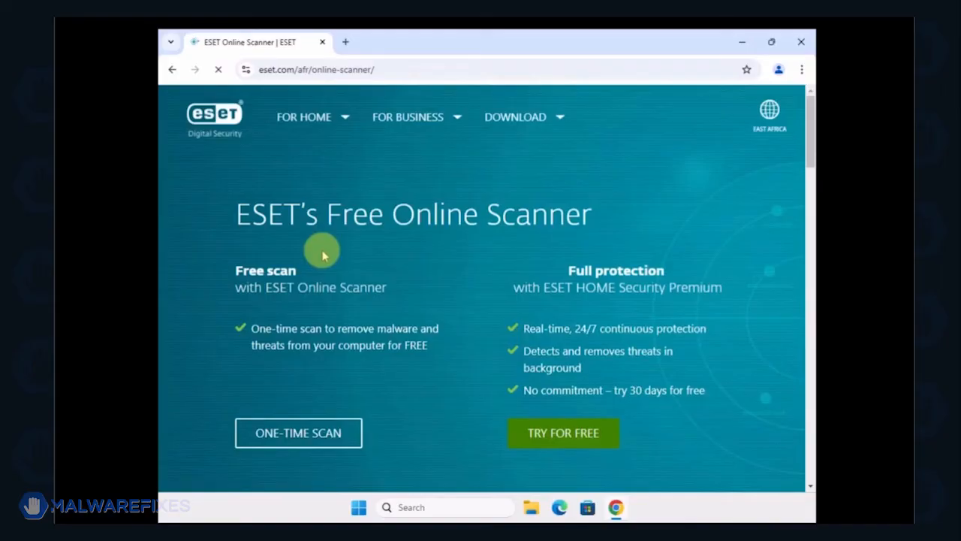
{"action": "left_click", "coordinate": [309, 433]}
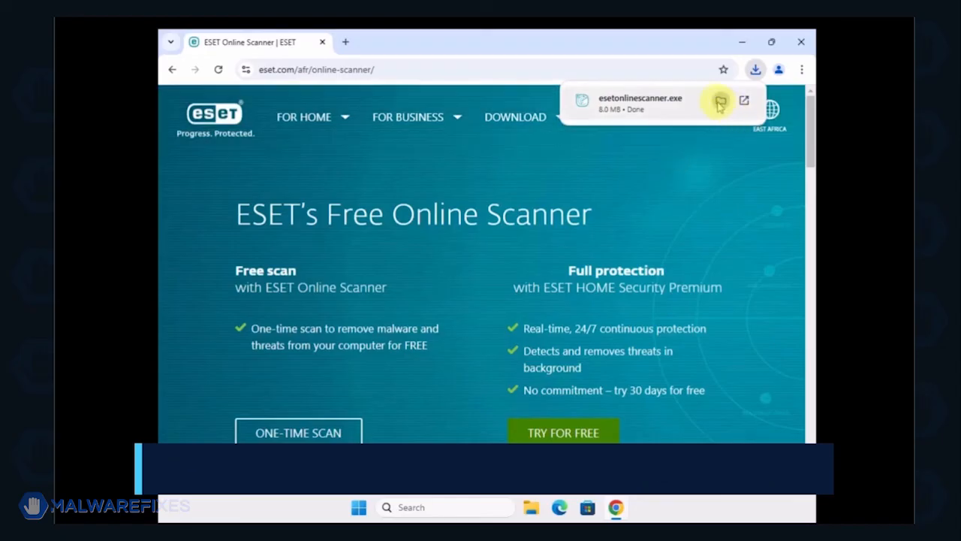
{"action": "left_click", "coordinate": [720, 100]}
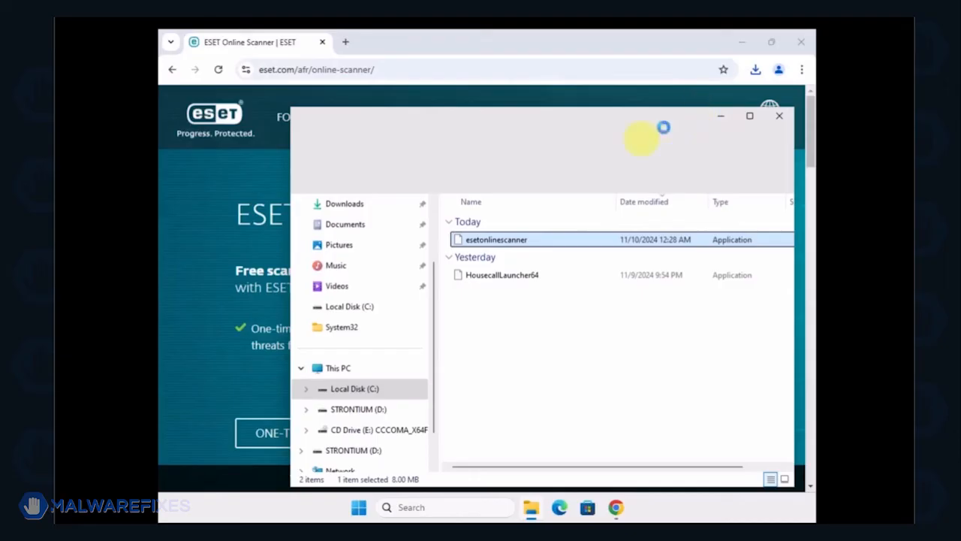
{"action": "right_click", "coordinate": [536, 246]}
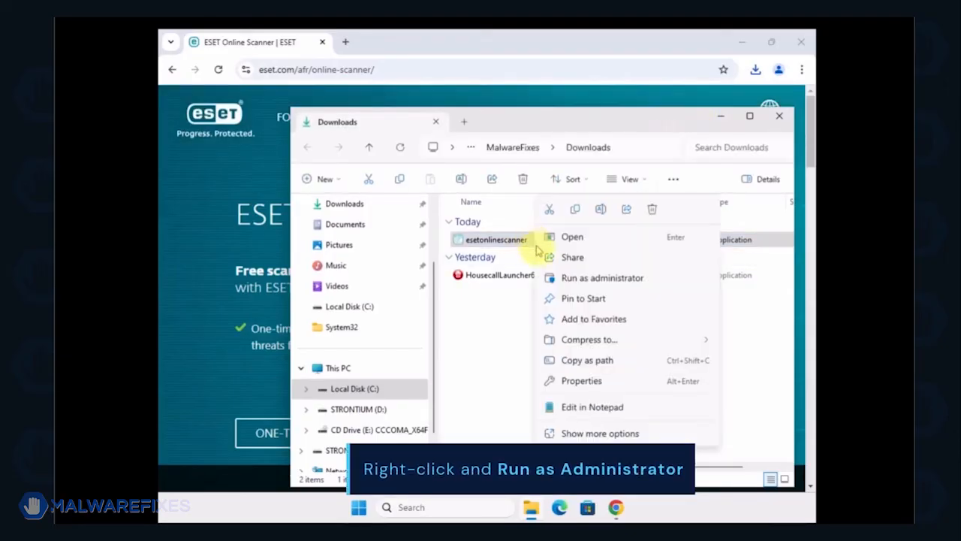
{"action": "left_click", "coordinate": [553, 277]}
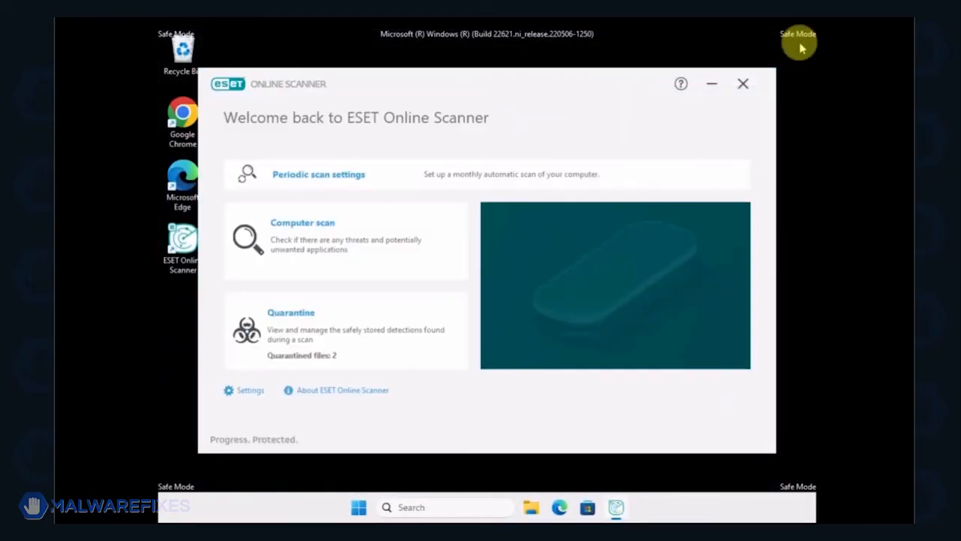
Run a full computer scan in ESET Online Scanner and close the application from the results screen.
{"action": "left_click", "coordinate": [322, 246]}
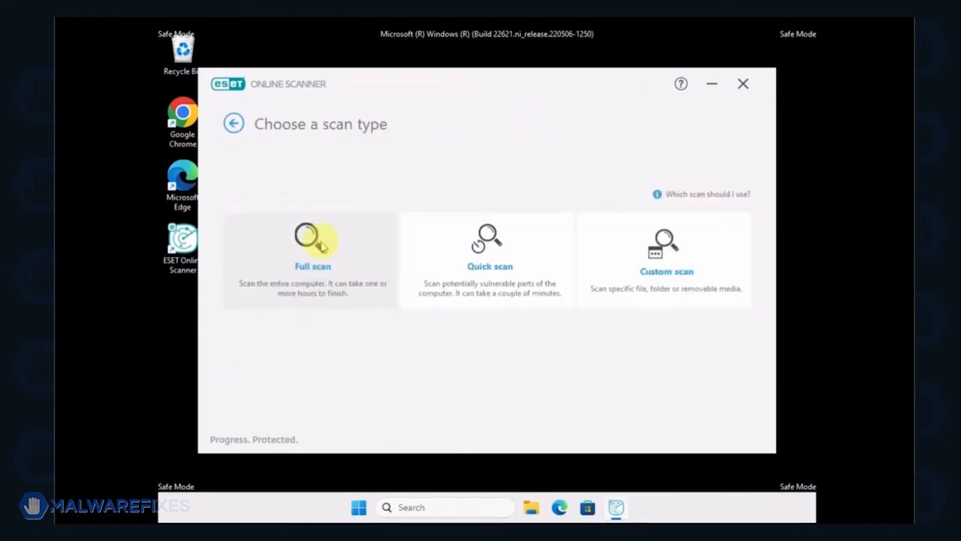
{"action": "left_click", "coordinate": [322, 246]}
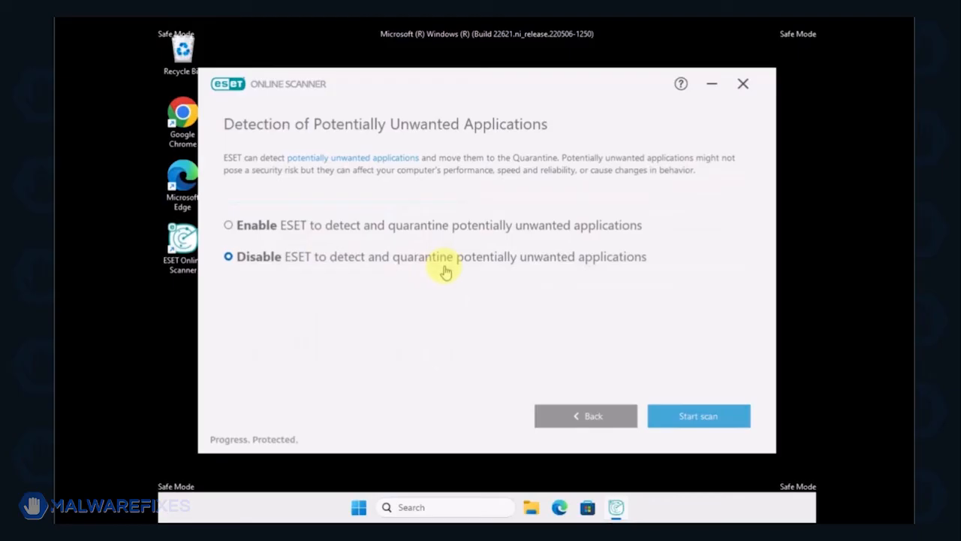
{"action": "left_click", "coordinate": [714, 424]}
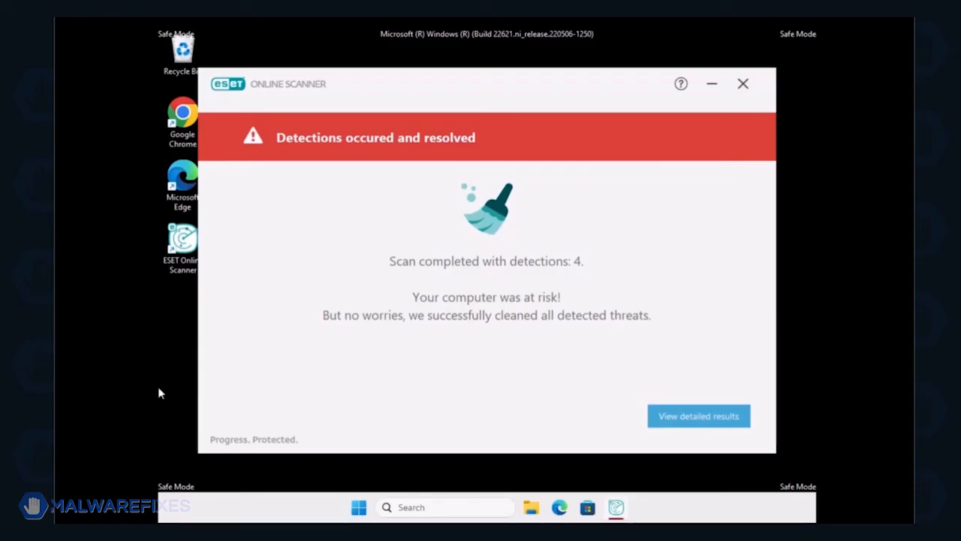
{"action": "left_click", "coordinate": [709, 422]}
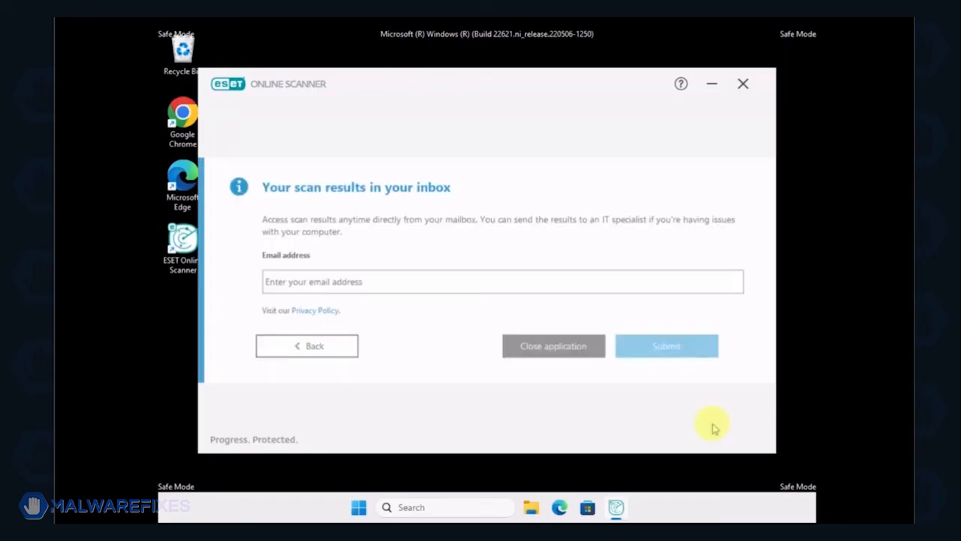
{"action": "left_click", "coordinate": [549, 348]}
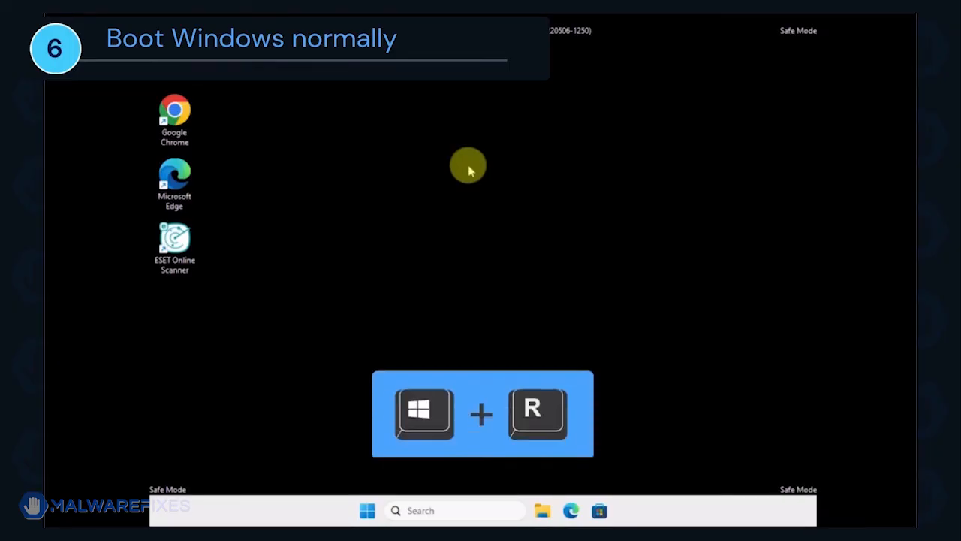
Set Normal startup in System Configuration via msconfig, apply it, and restart the computer.
{"action": "key", "text": "super+r"}
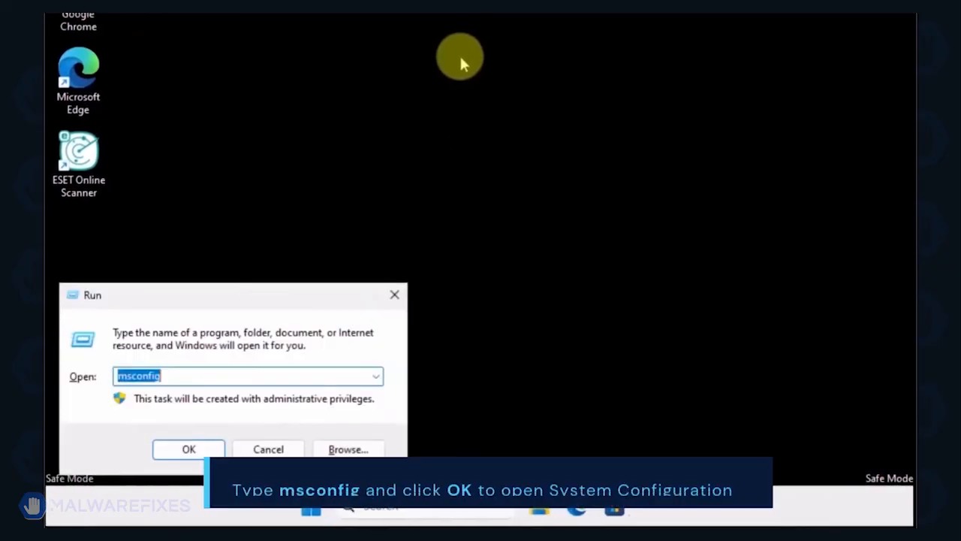
{"action": "left_click", "coordinate": [203, 376]}
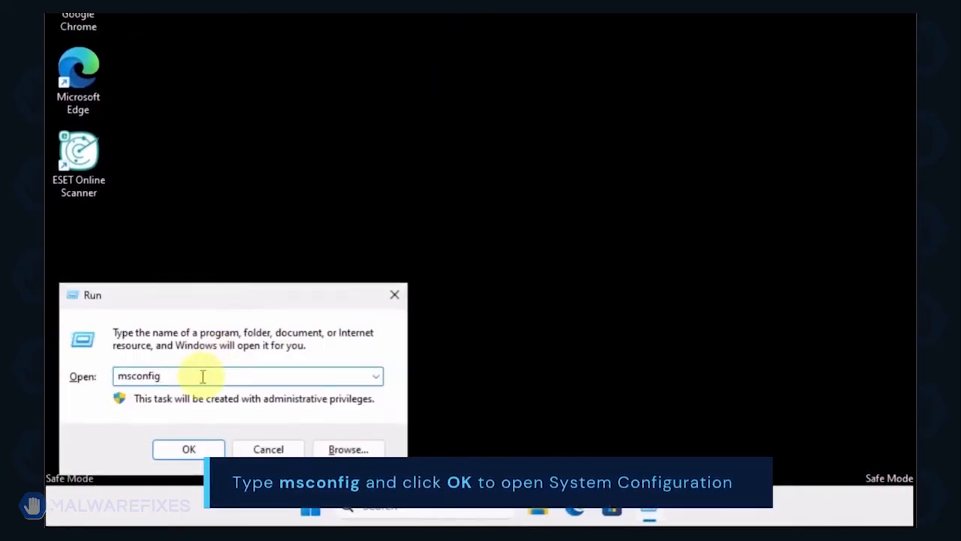
{"action": "left_click", "coordinate": [192, 451]}
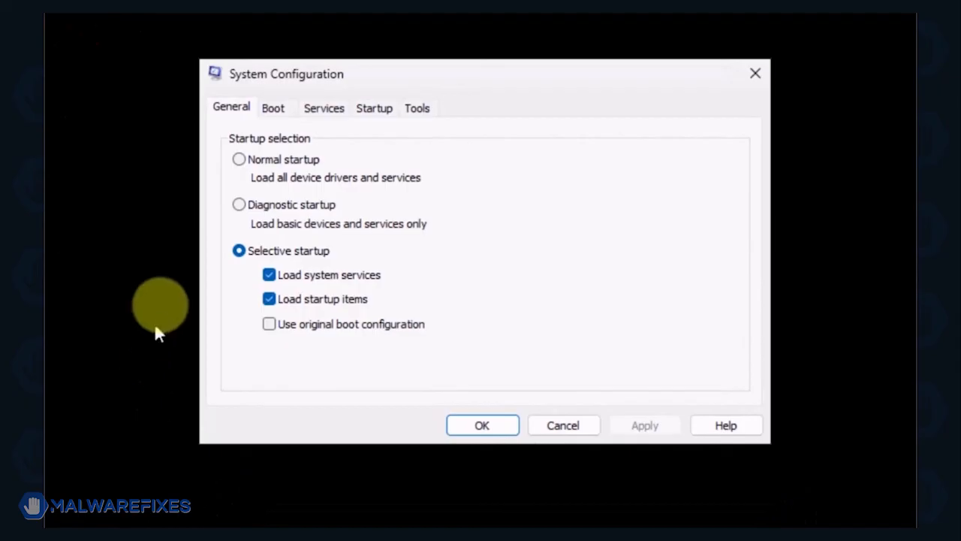
{"action": "left_click", "coordinate": [238, 160]}
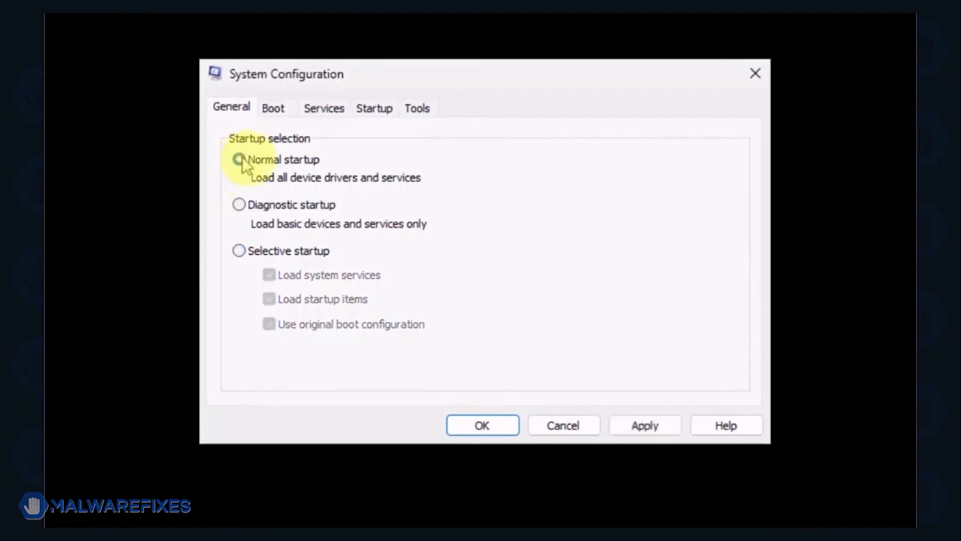
{"action": "left_click", "coordinate": [634, 423]}
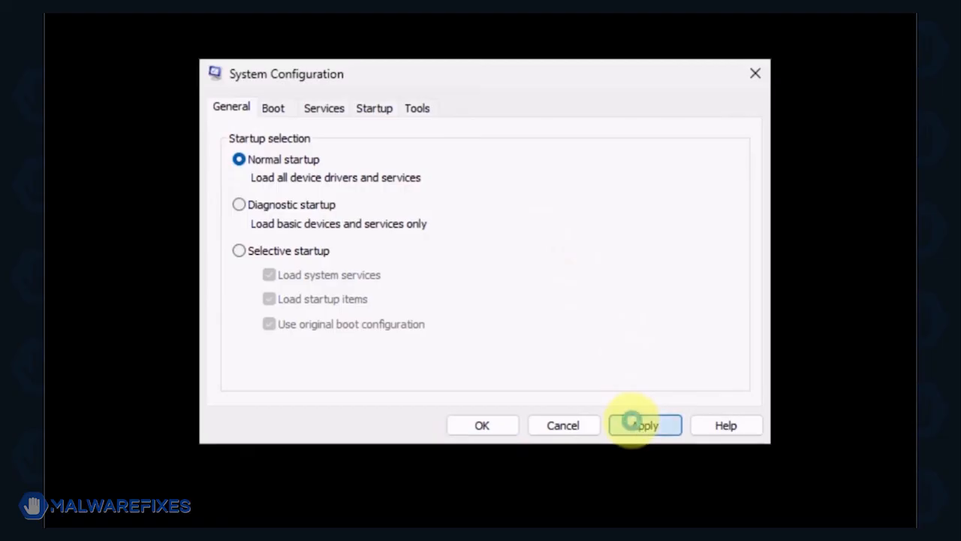
{"action": "left_click", "coordinate": [471, 426]}
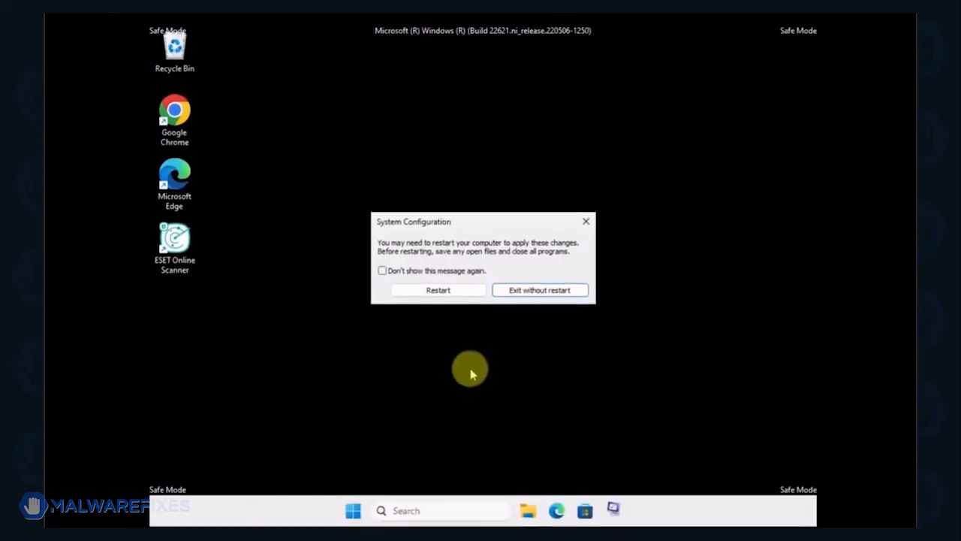
{"action": "left_click", "coordinate": [450, 292]}
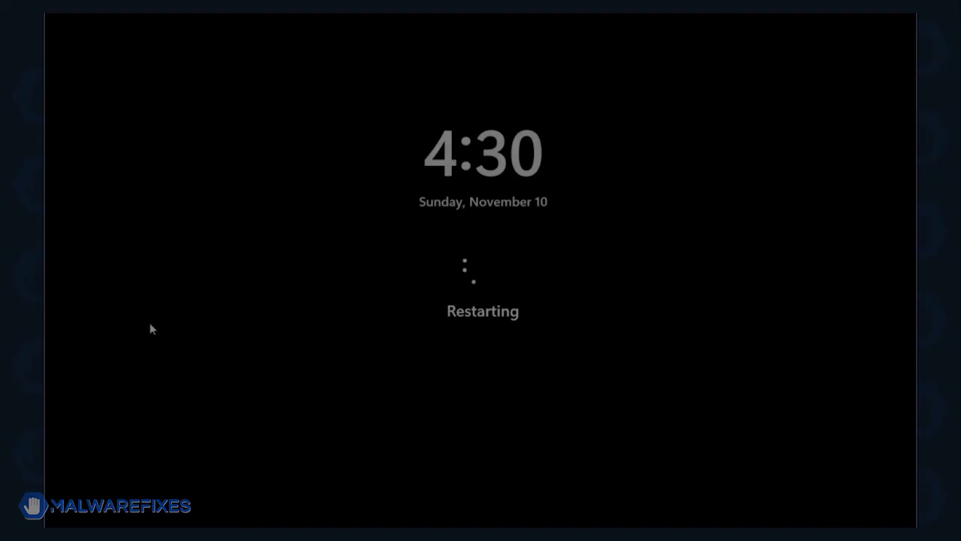